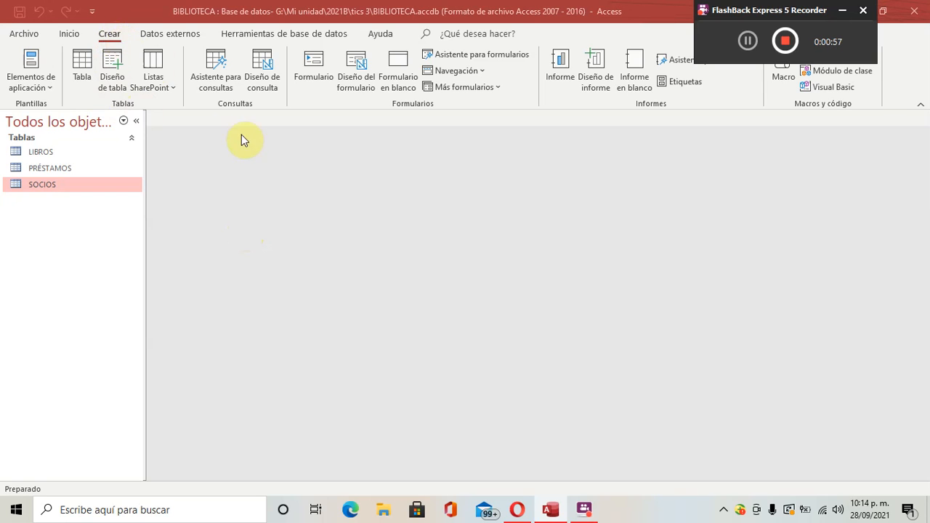
# Start a new query with the simple query wizard and choose the LIBROS table as its source
pyautogui.click(212, 68)
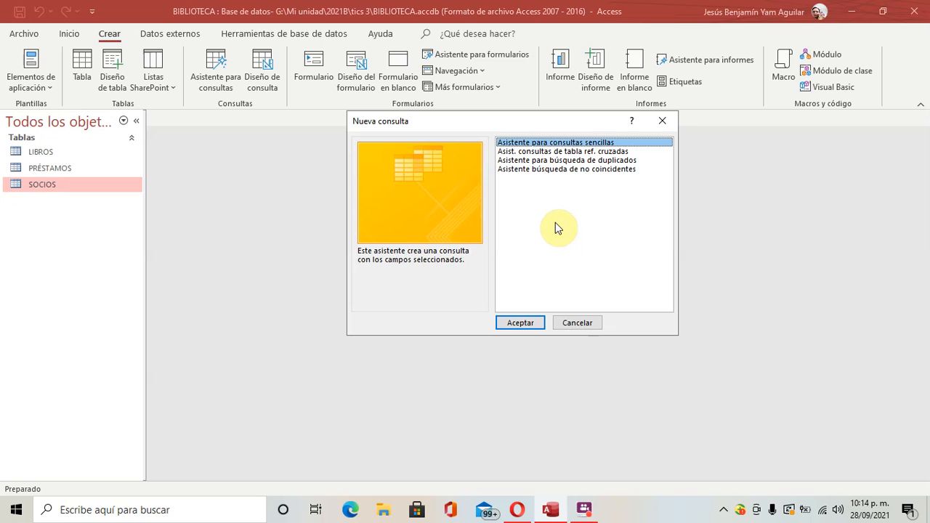
pyautogui.click(583, 151)
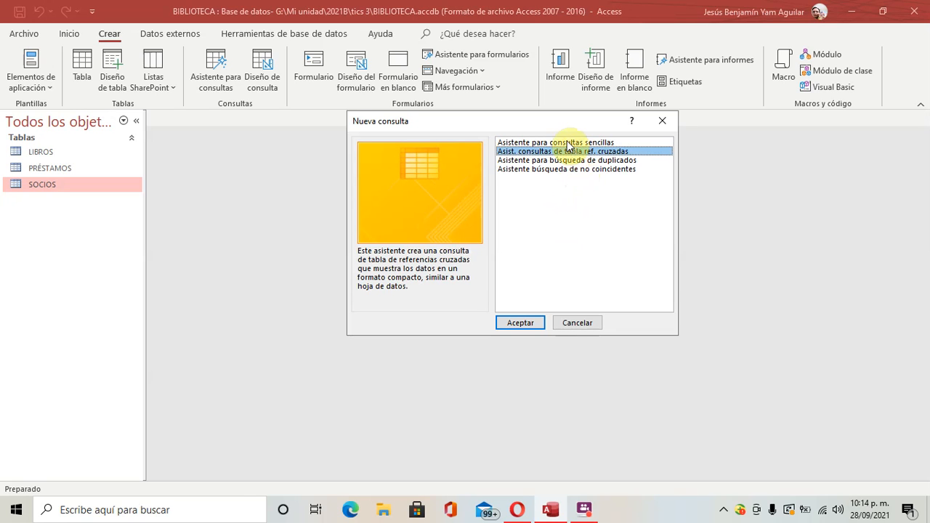
pyautogui.click(565, 143)
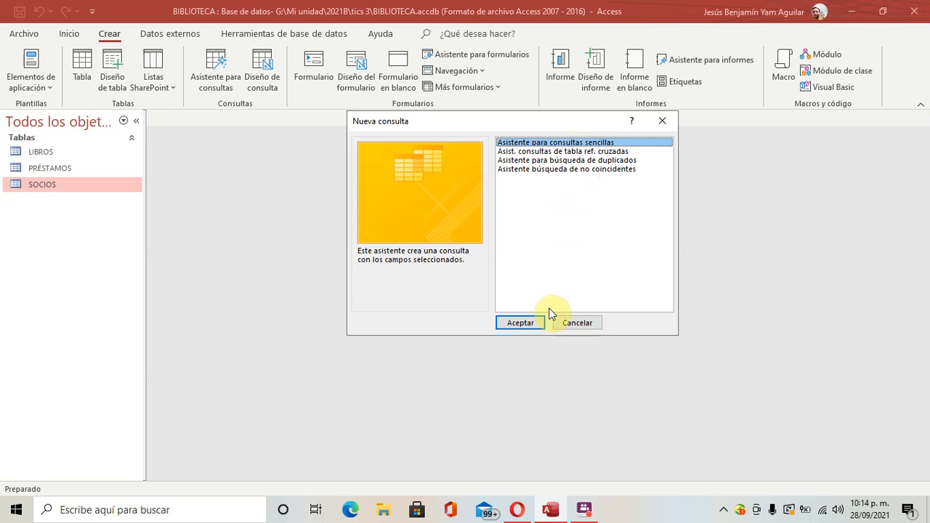
pyautogui.click(528, 324)
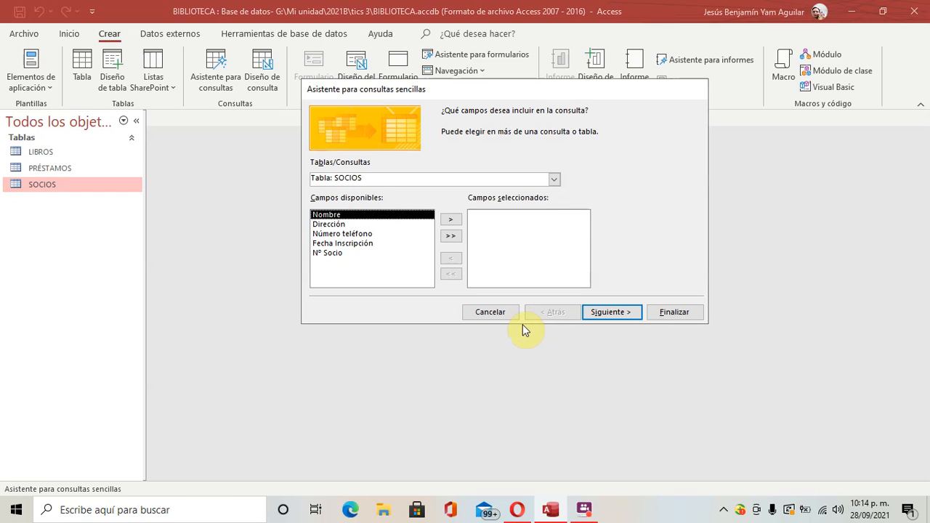
pyautogui.moveTo(421, 96); pyautogui.dragTo(408, 143)
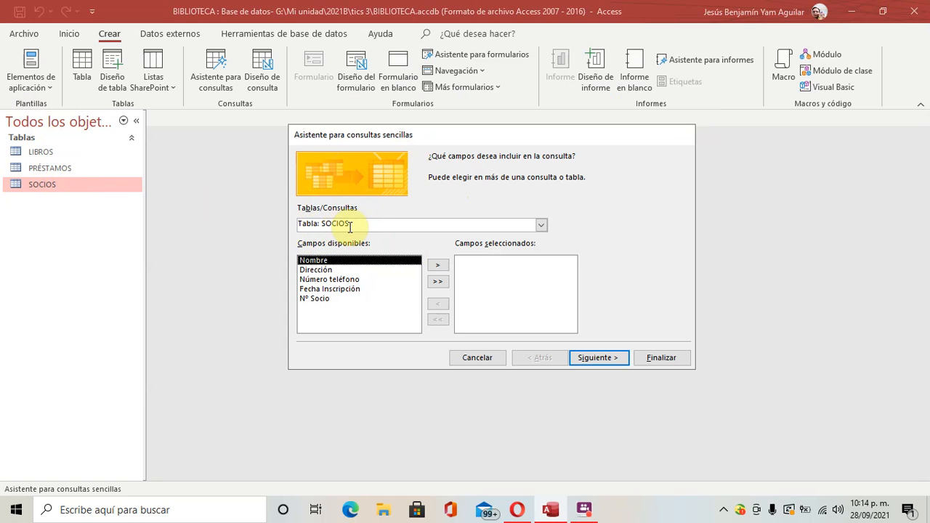
pyautogui.click(541, 225)
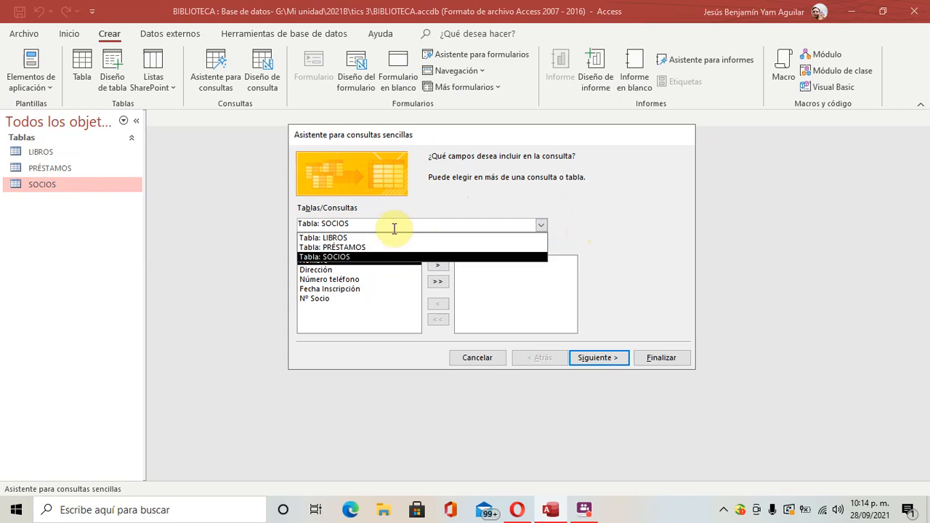
pyautogui.click(357, 238)
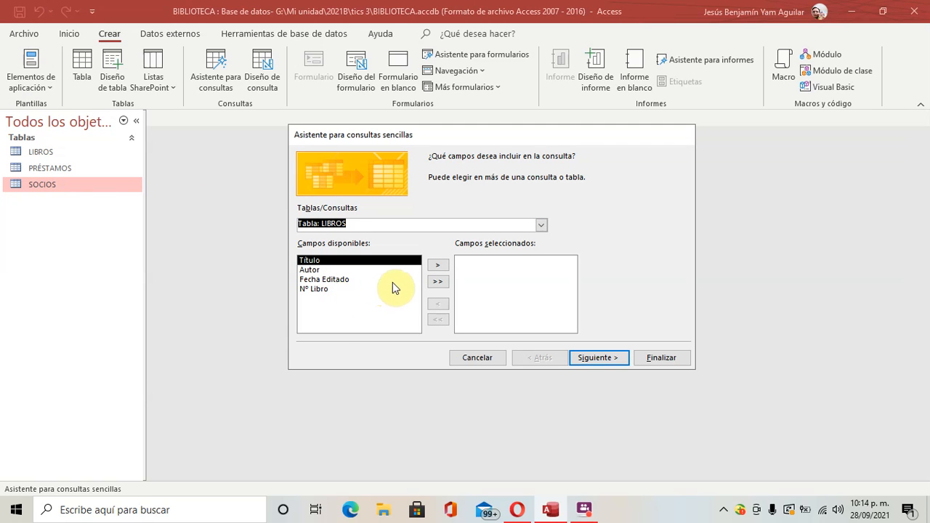
# Include only the Nº Libro, Título and Autor fields in the query, in that order
pyautogui.click(437, 283)
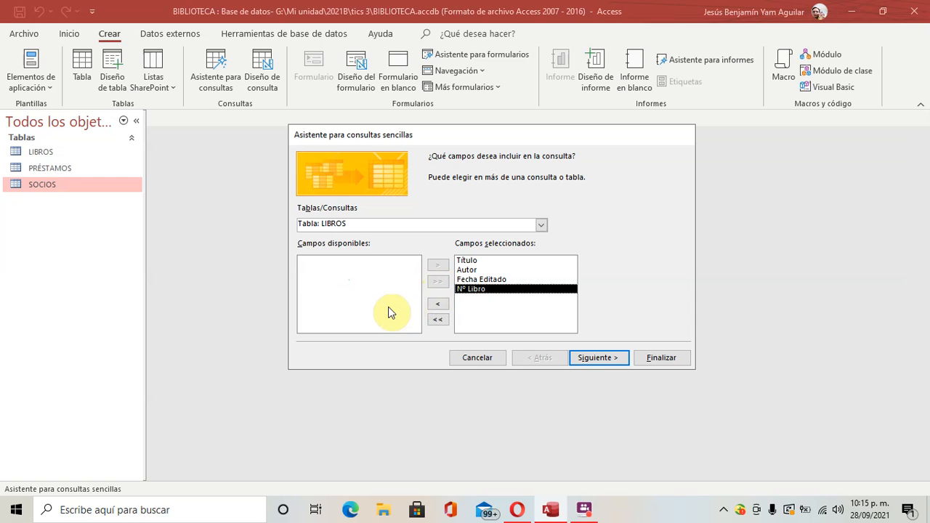
pyautogui.click(438, 320)
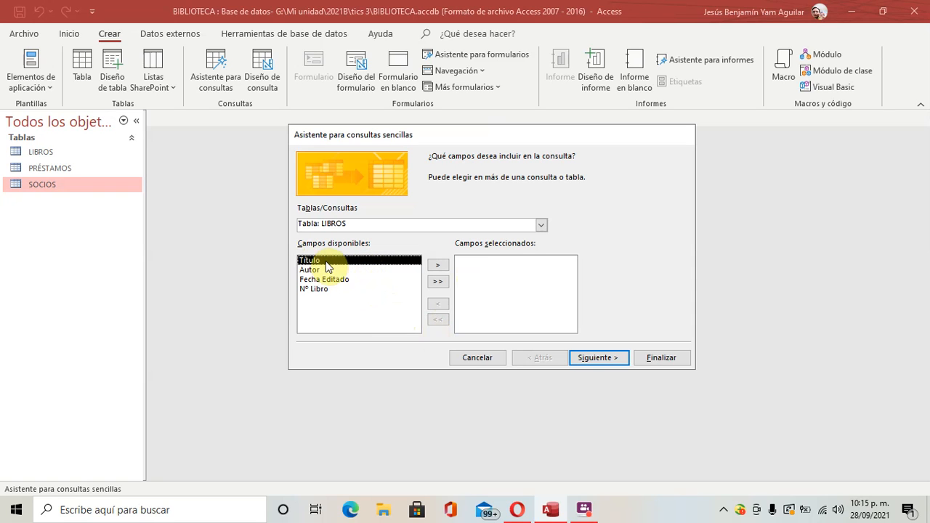
pyautogui.click(321, 291)
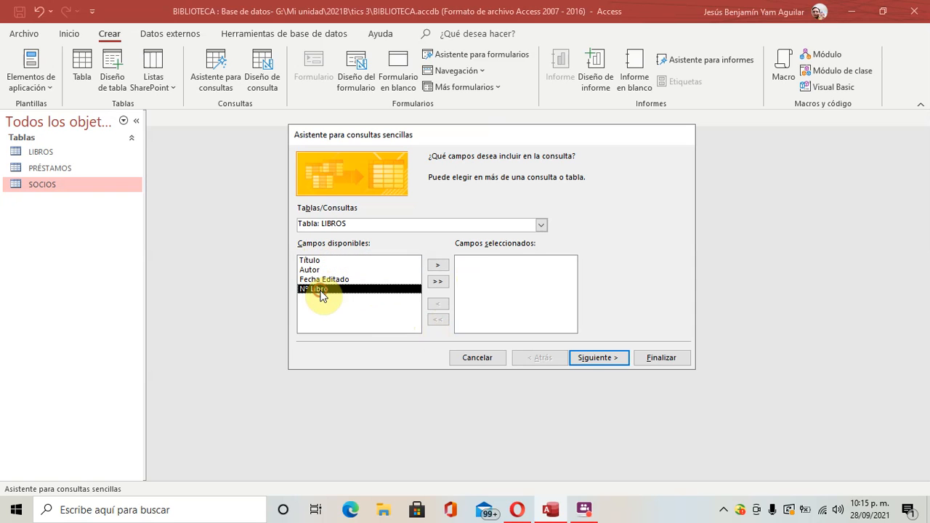
pyautogui.click(438, 265)
pyautogui.click(324, 260)
pyautogui.click(437, 265)
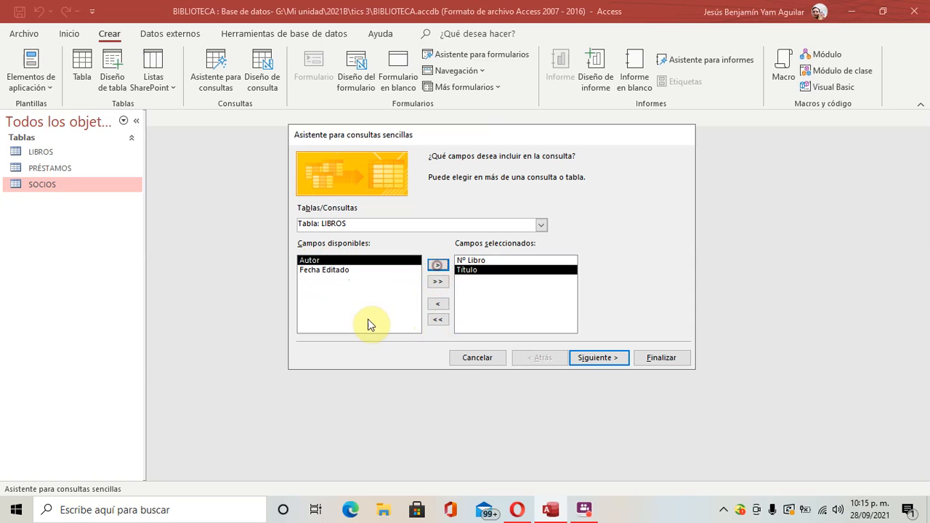
pyautogui.click(436, 266)
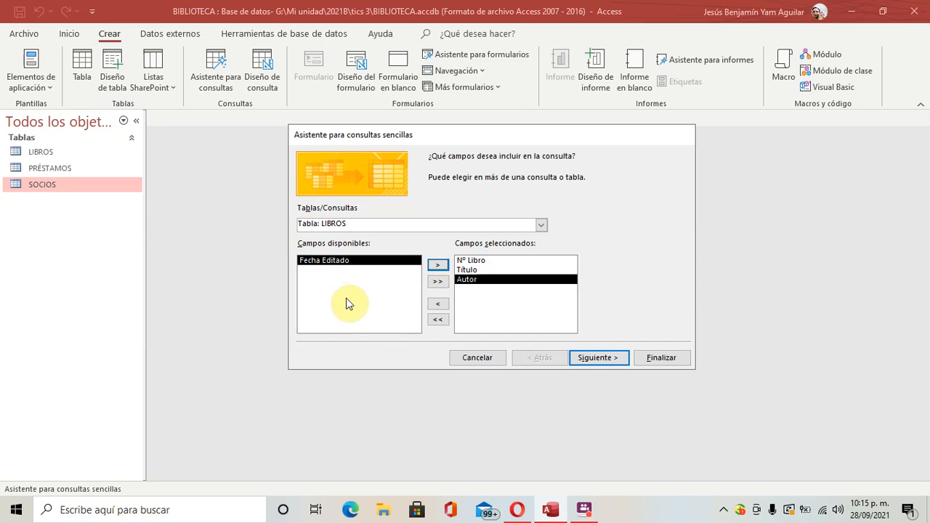
# Title the query "consulta libro autor" and finish the wizard, opening the query to view its information
pyautogui.click(601, 357)
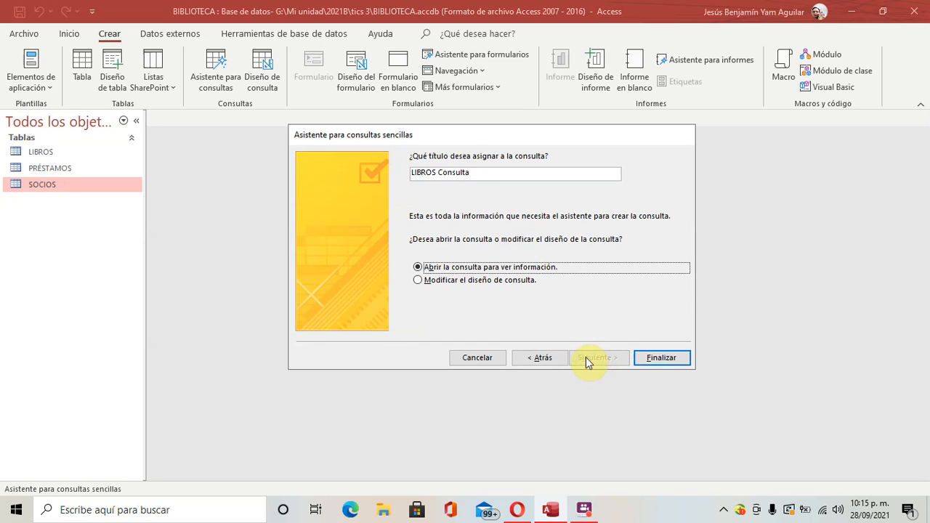
pyautogui.moveTo(479, 172); pyautogui.dragTo(386, 172)
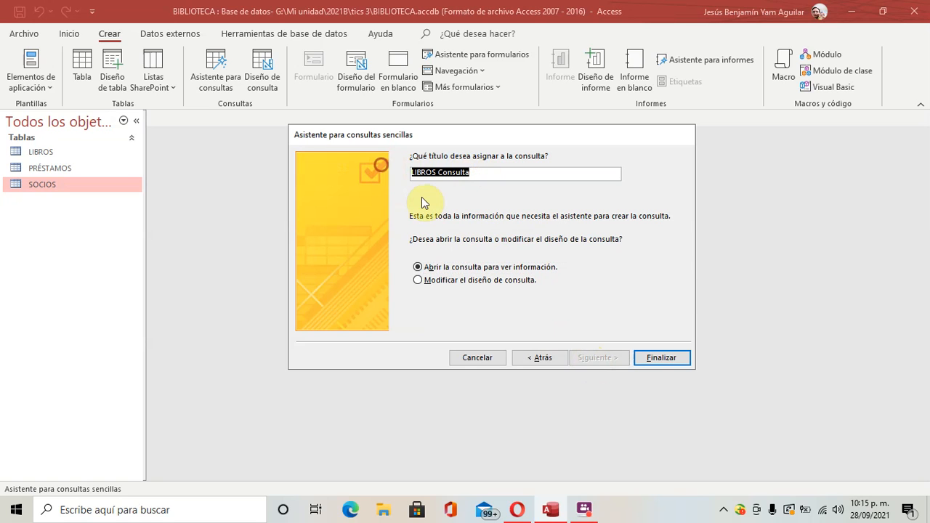
pyautogui.write('co')
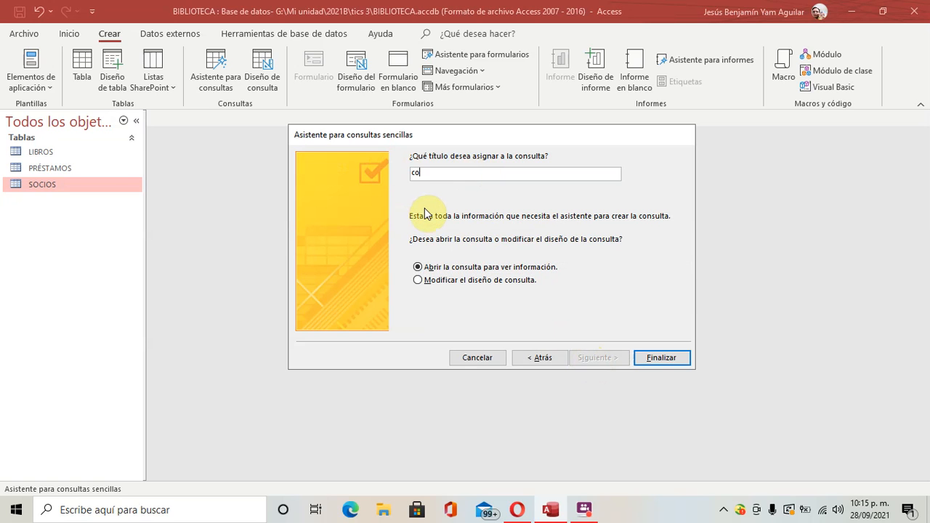
pyautogui.write('nsulta libro autor')
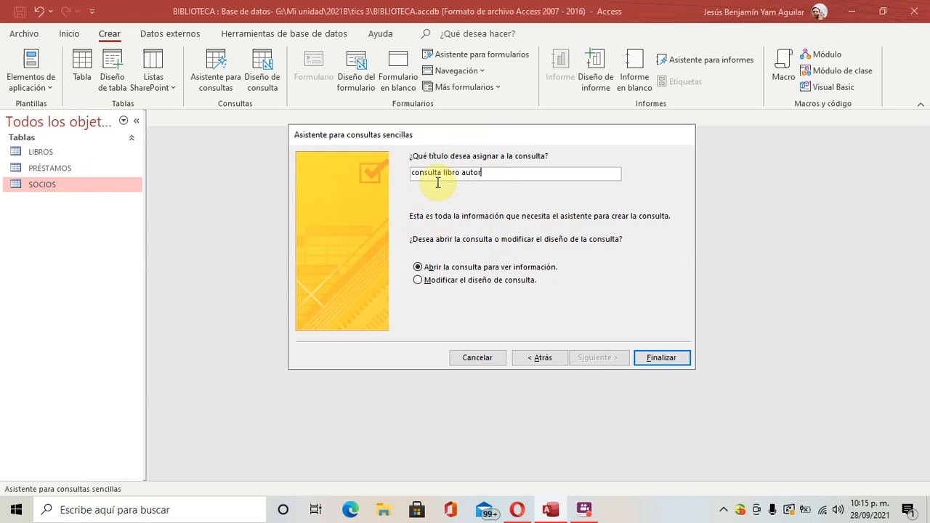
pyautogui.click(658, 358)
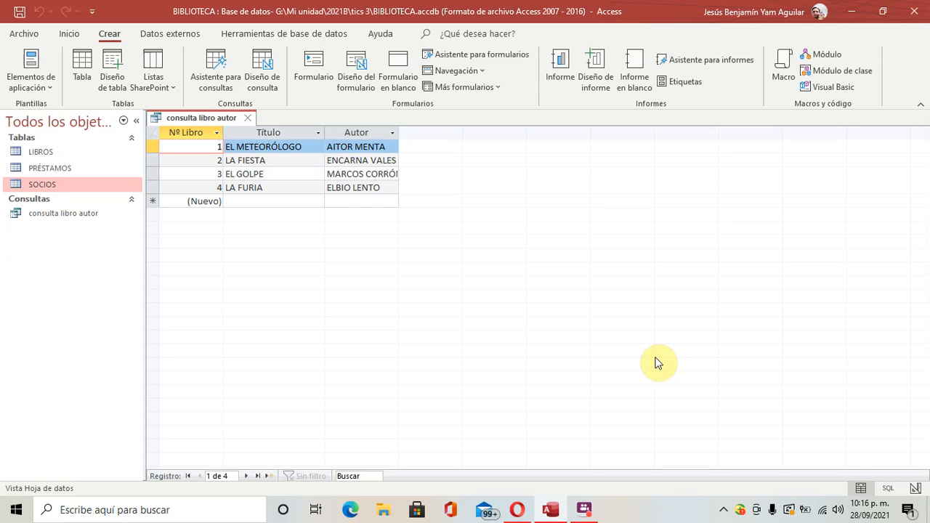
# Close the query results and create a new query in design view with the list of tables to add displayed
pyautogui.click(247, 118)
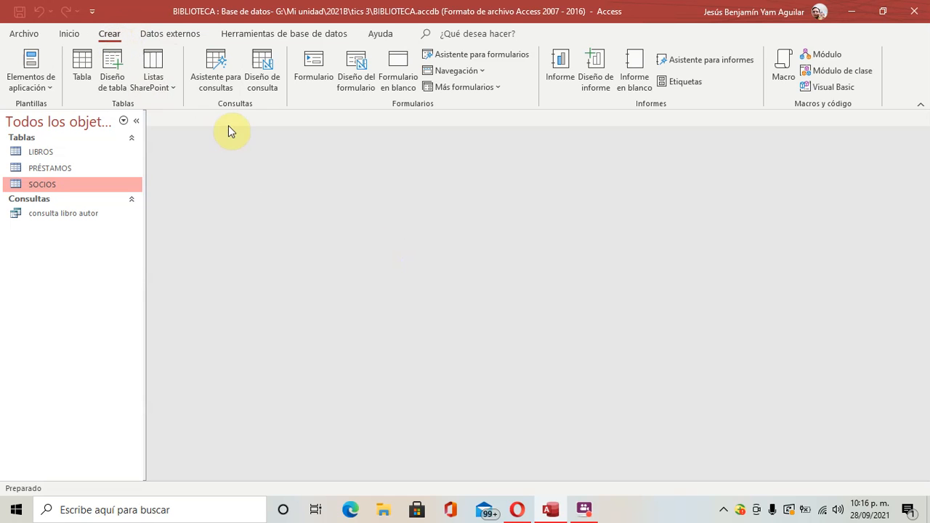
pyautogui.click(266, 78)
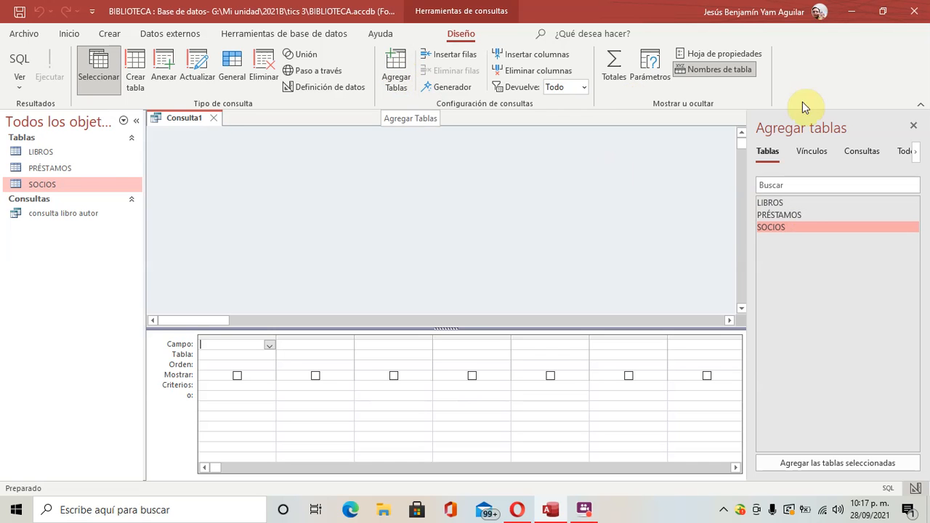
pyautogui.click(914, 129)
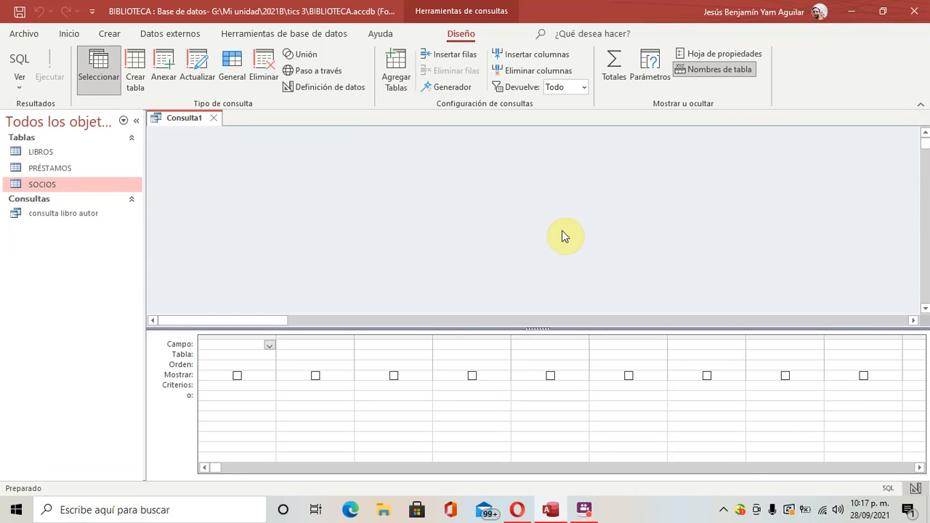
pyautogui.click(395, 73)
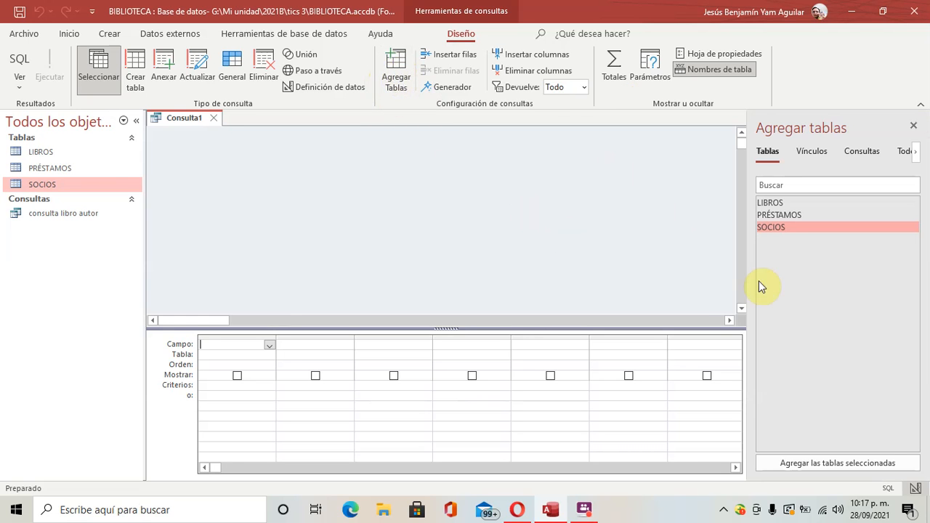
# Add the LIBROS table to the design area of the new query
pyautogui.click(775, 205)
pyautogui.click(786, 217)
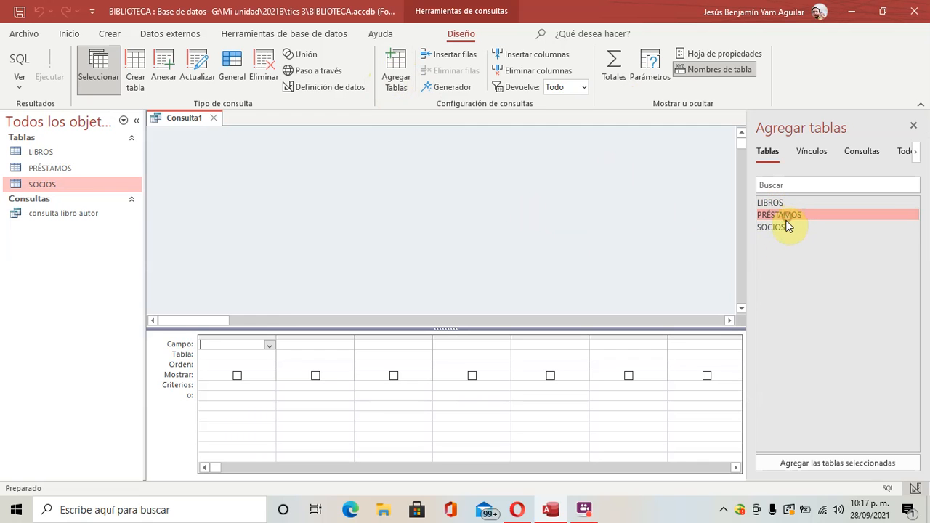
pyautogui.click(784, 227)
pyautogui.click(782, 204)
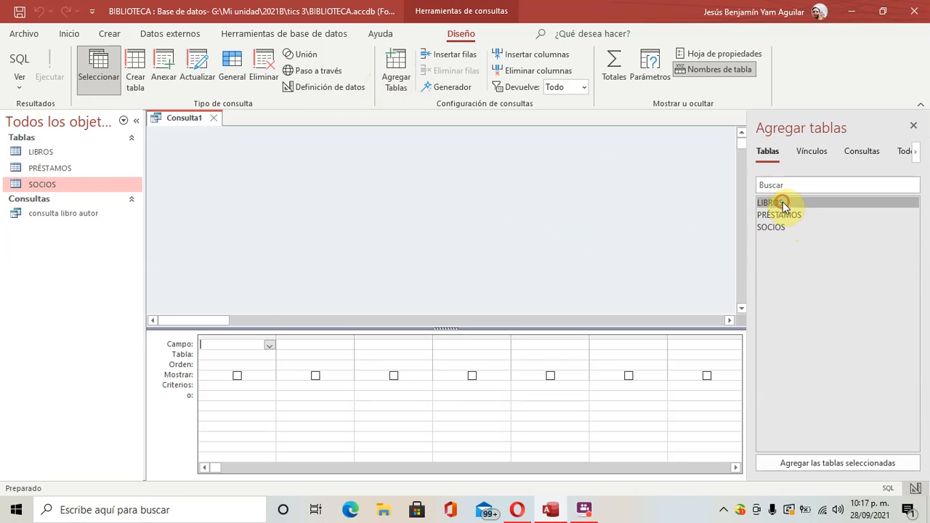
pyautogui.moveTo(782, 204); pyautogui.dragTo(354, 188)
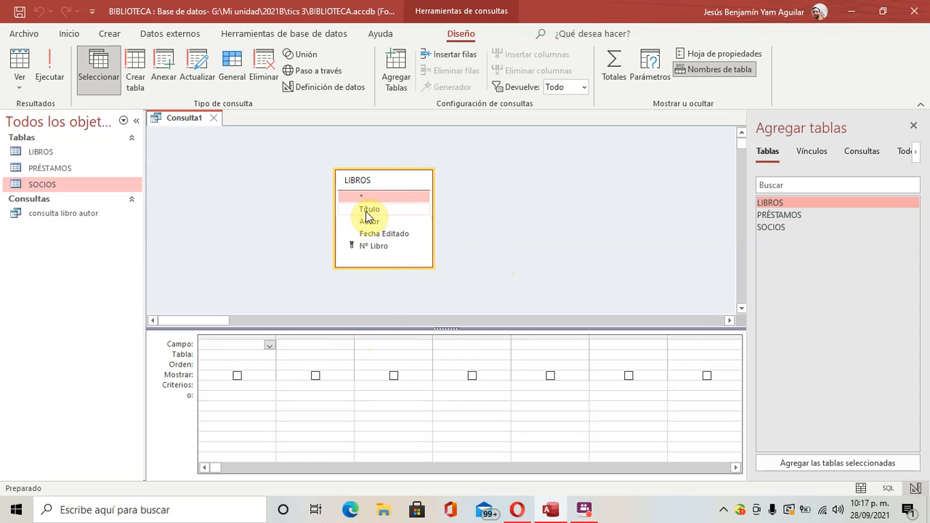
# Place the Nº Libro, Autor and Título fields of LIBROS in the first three columns of the query grid
pyautogui.moveTo(374, 245); pyautogui.dragTo(248, 342)
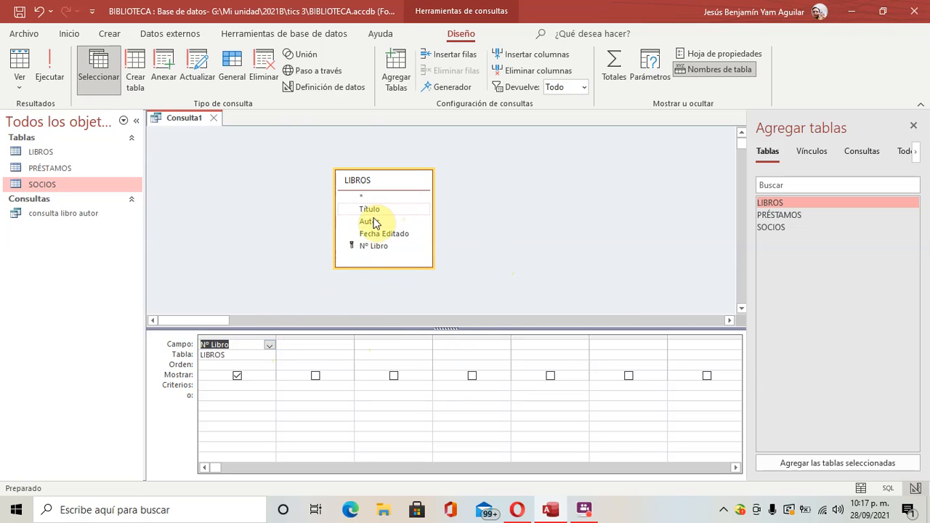
pyautogui.moveTo(371, 226); pyautogui.dragTo(311, 348)
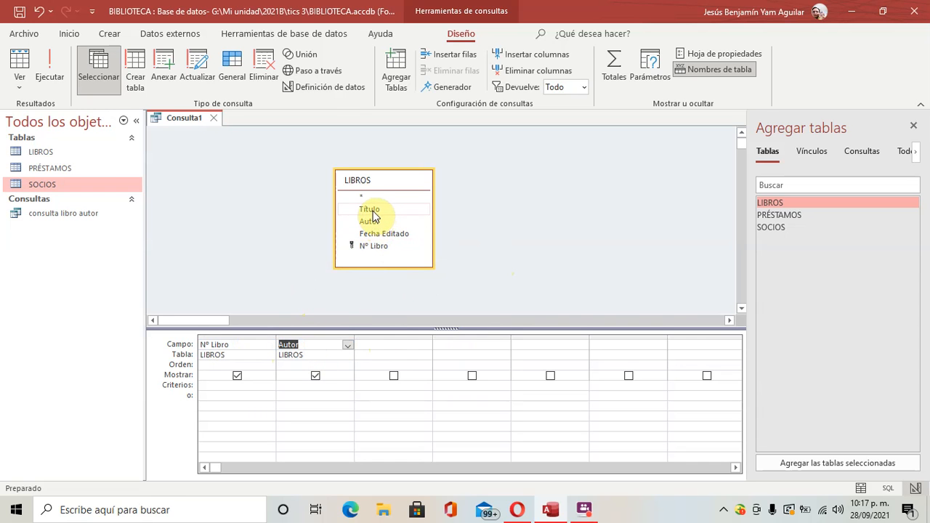
pyautogui.moveTo(373, 211); pyautogui.dragTo(393, 354)
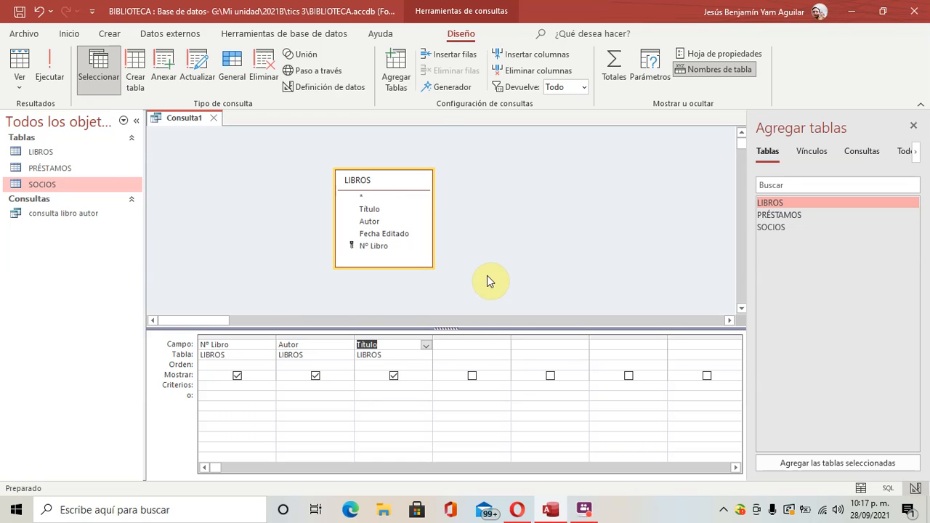
# Open the LIBROS table and examine the authors of its records, including the one of LA FURIA
pyautogui.click(295, 364)
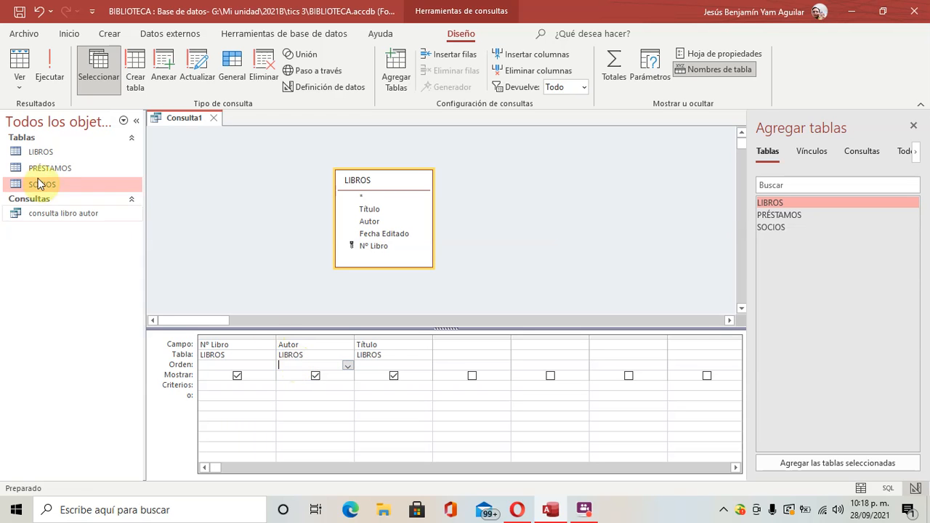
pyautogui.doubleClick(52, 152)
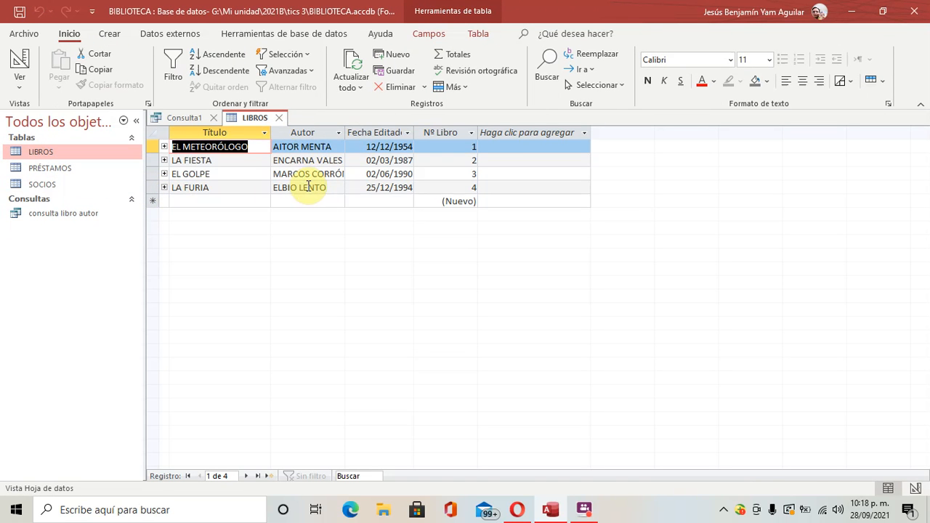
pyautogui.click(311, 160)
pyautogui.click(311, 172)
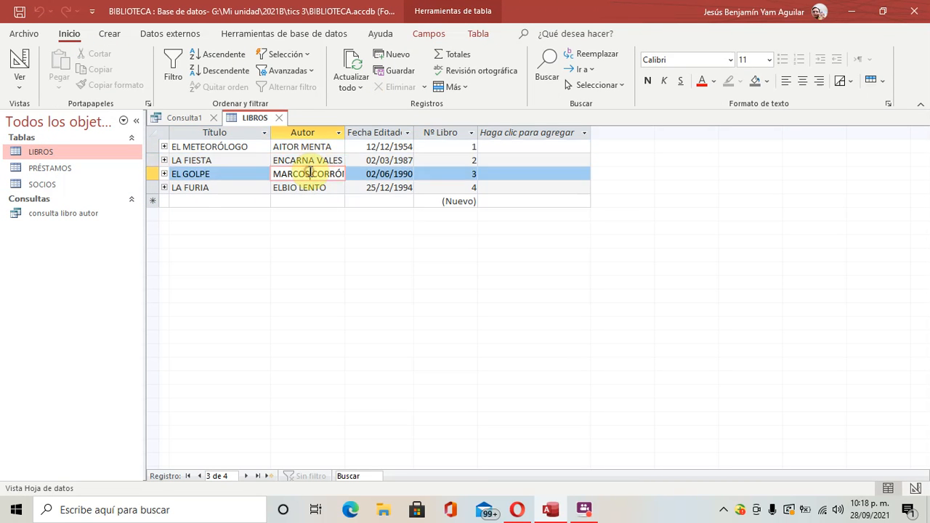
pyautogui.click(327, 188)
pyautogui.moveTo(333, 190); pyautogui.dragTo(268, 187)
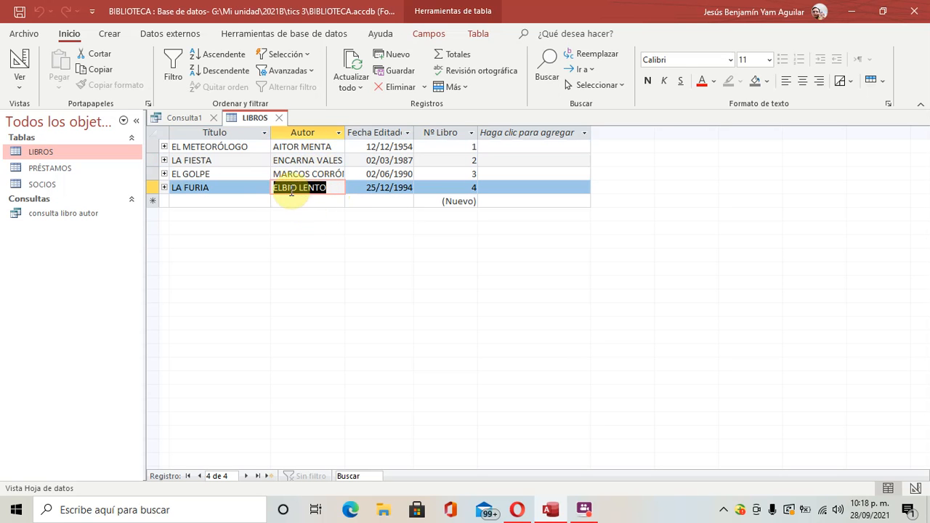
# Return to the Consulta1 design and review the Nº Libro, Autor and Título columns of its grid
pyautogui.click(183, 121)
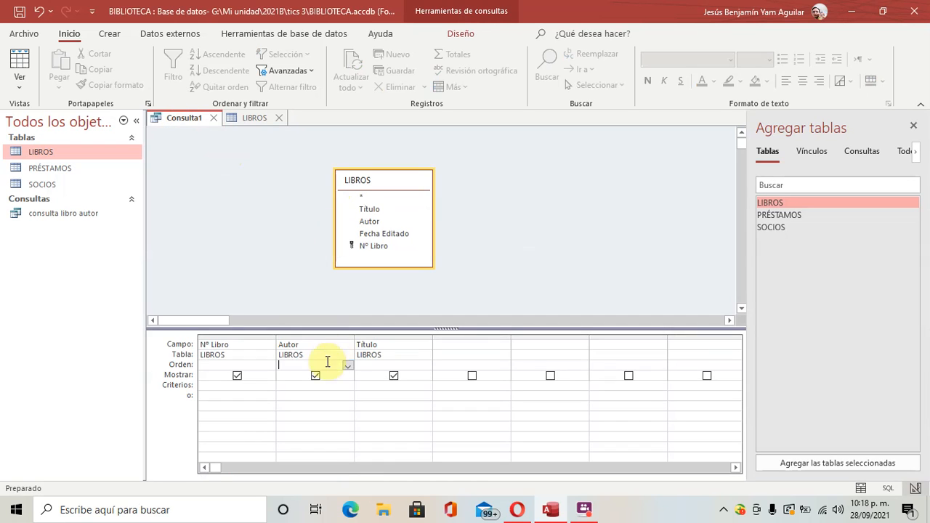
pyautogui.click(295, 364)
pyautogui.click(233, 346)
pyautogui.click(309, 344)
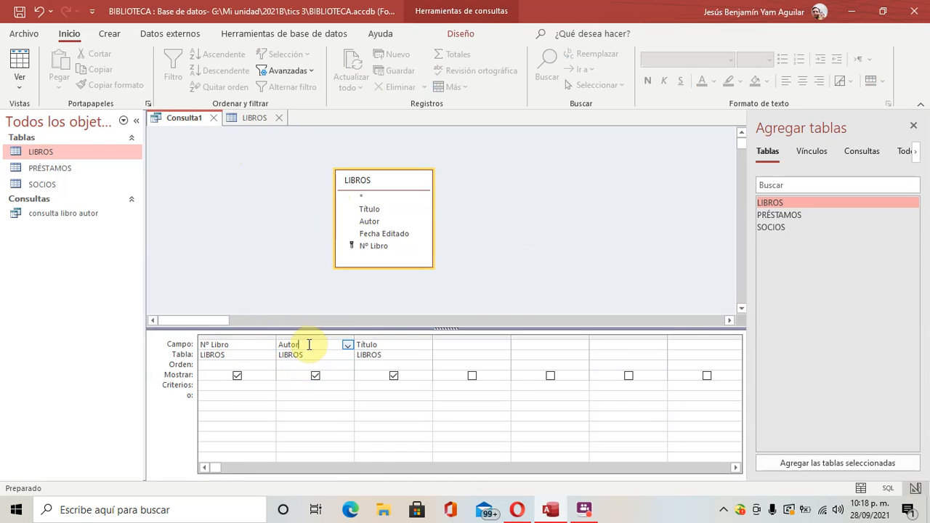
pyautogui.click(392, 345)
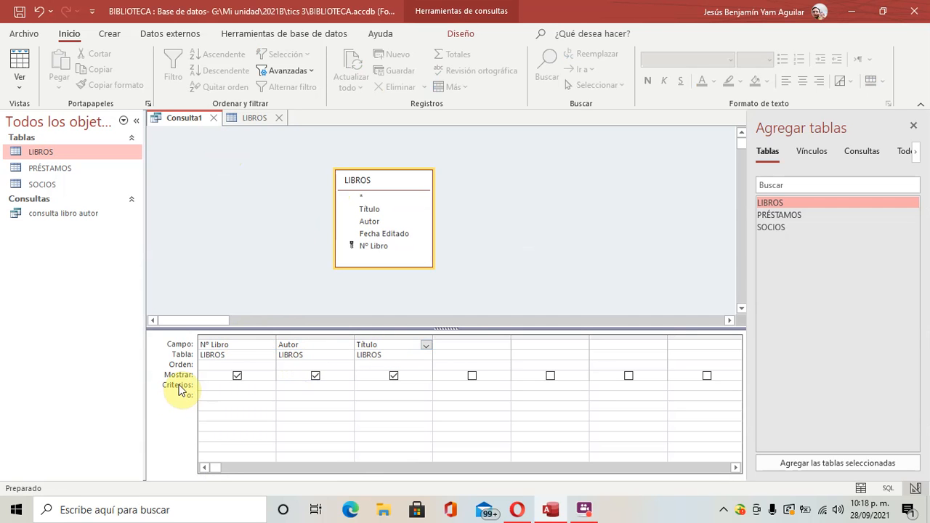
pyautogui.moveTo(305, 342); pyautogui.dragTo(281, 341)
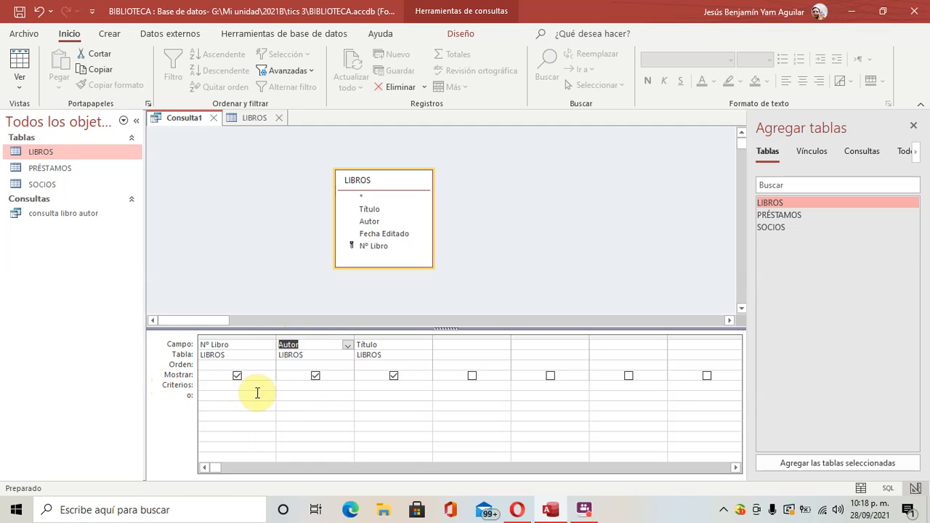
# Enter the full name of the author of LA FURIA, as written in the LIBROS table, as the criterion for Autor
pyautogui.click(281, 384)
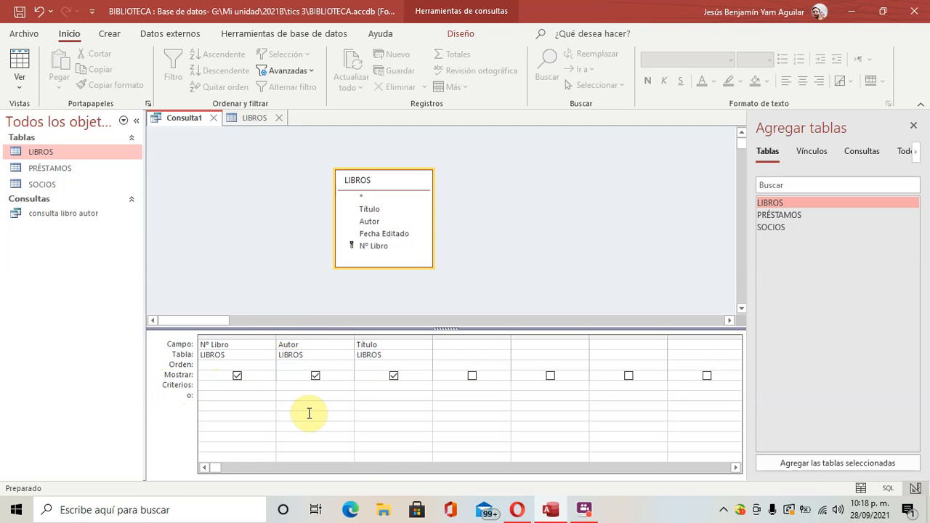
pyautogui.press('capslock')
pyautogui.write('ELB')
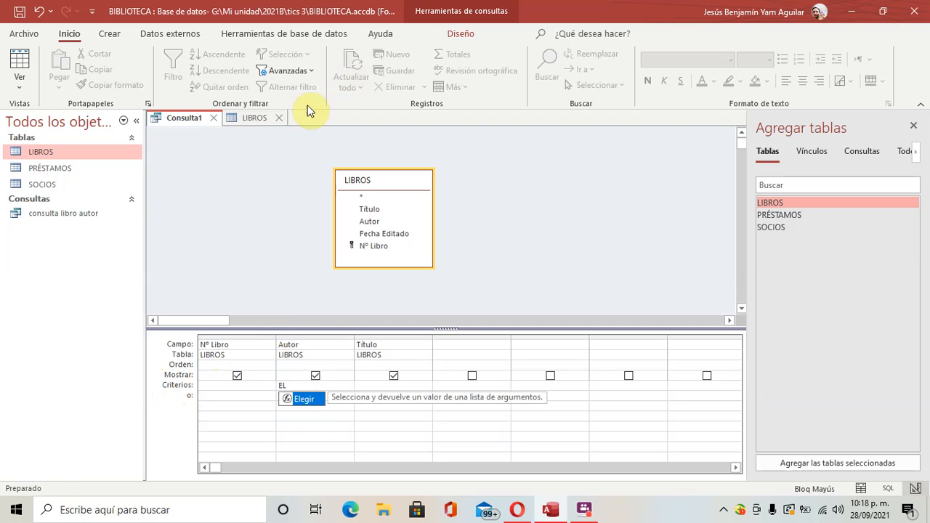
pyautogui.click(245, 121)
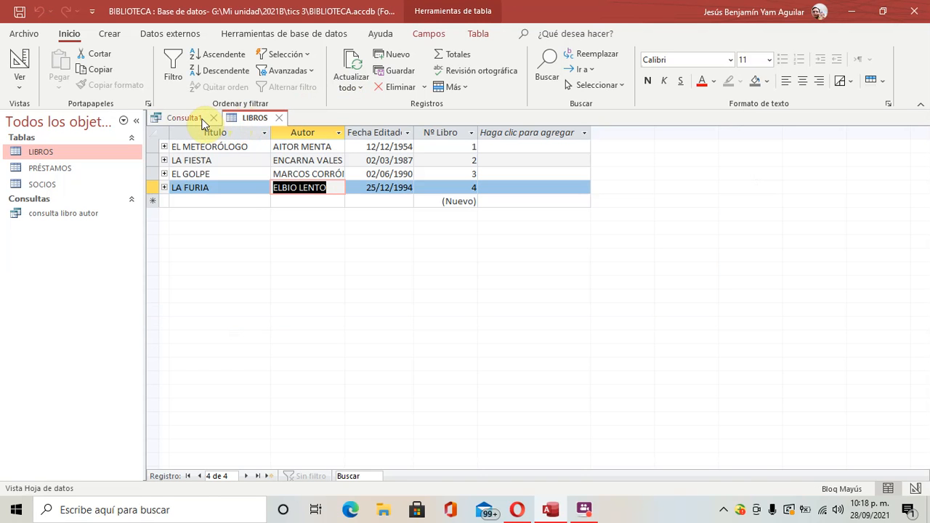
pyautogui.click(202, 119)
pyautogui.write('BIO LENTO')
pyautogui.click(525, 265)
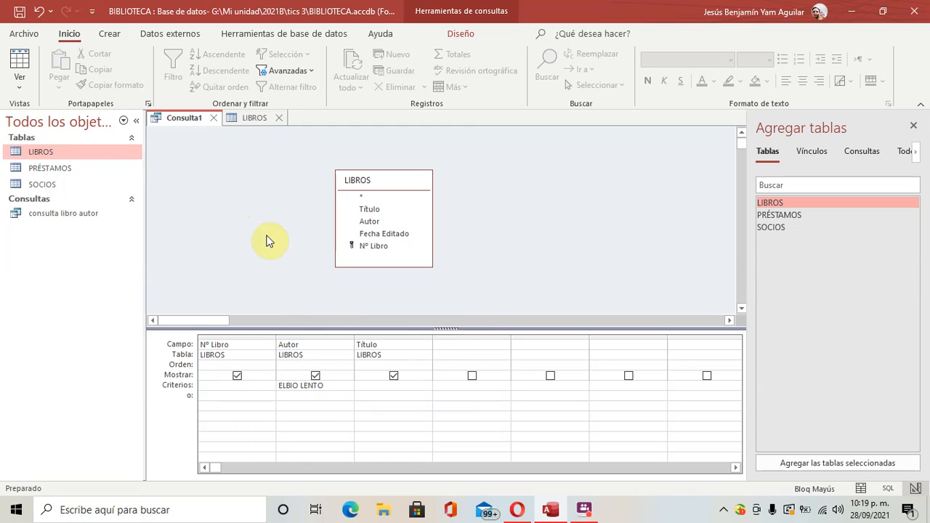
# Save the query under the name CONSULTA AUTOR TITULO followed by the author's first name
pyautogui.rightClick(187, 119)
pyautogui.click(216, 131)
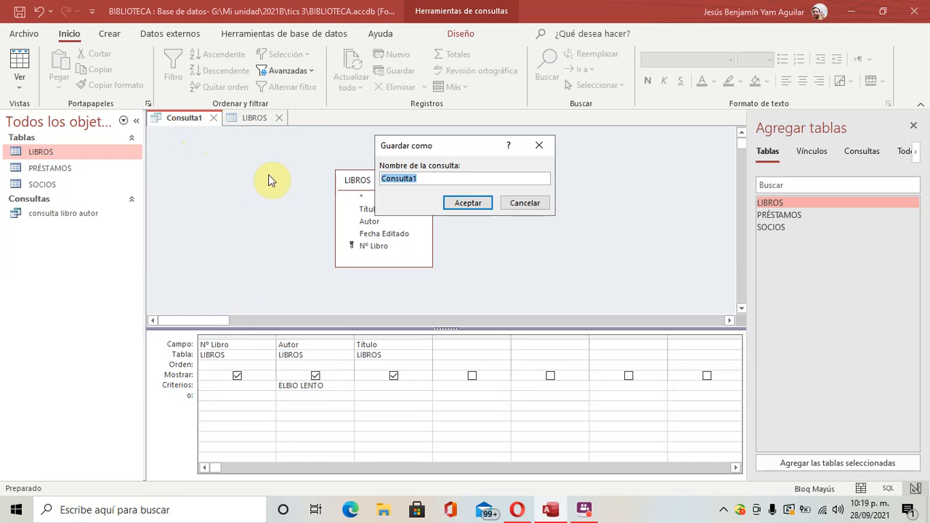
pyautogui.write('BUSCAR')
pyautogui.press('BackSpace')
pyautogui.press('BackSpace')
pyautogui.press('BackSpace')
pyautogui.press('BackSpace')
pyautogui.press('BackSpace')
pyautogui.press('BackSpace')
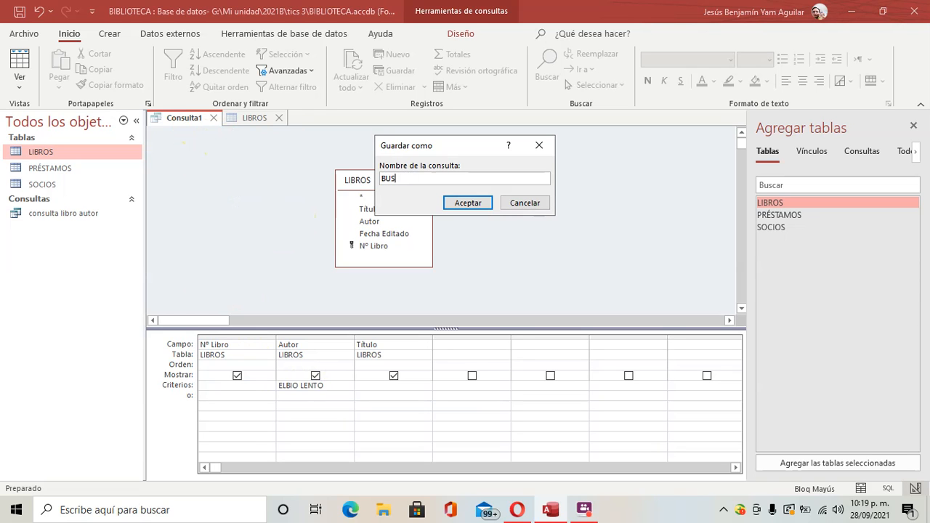
pyautogui.write('CO')
pyautogui.write('NSULTA AUTOR TITULO ELBIO')
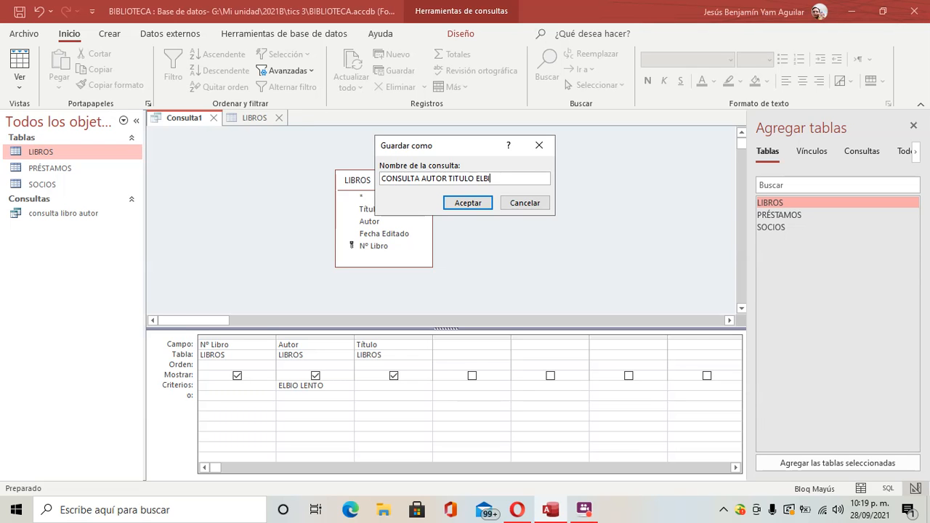
pyautogui.click(463, 205)
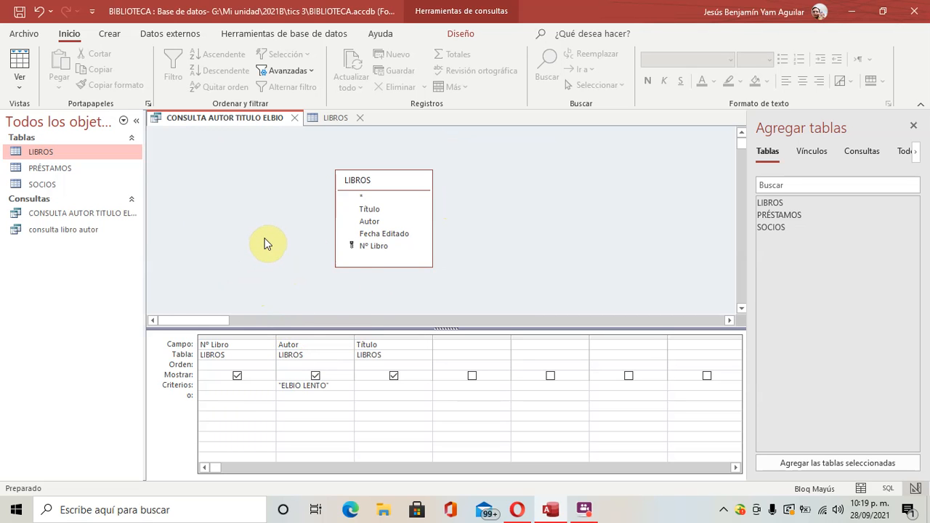
# Run the author query and compare its Nº Libro, Autor and Título values with the records of the LIBROS table
pyautogui.click(455, 37)
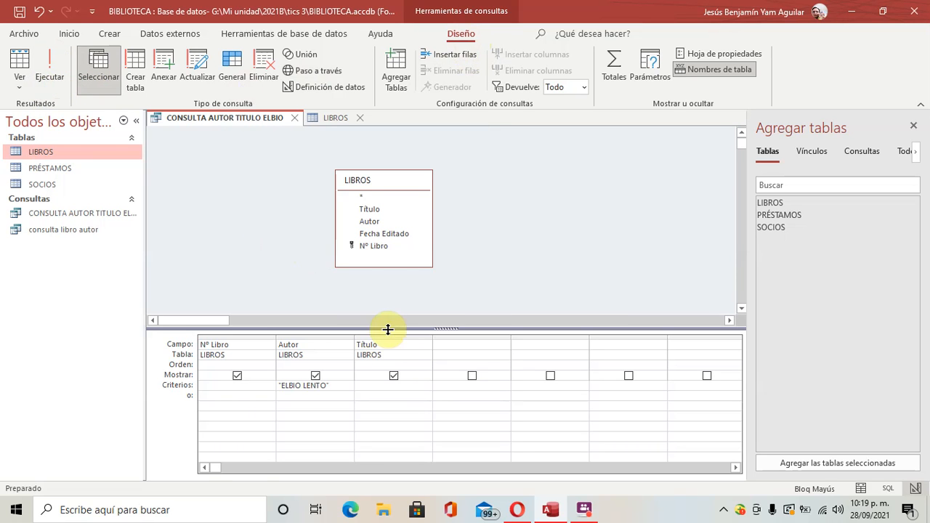
pyautogui.click(50, 59)
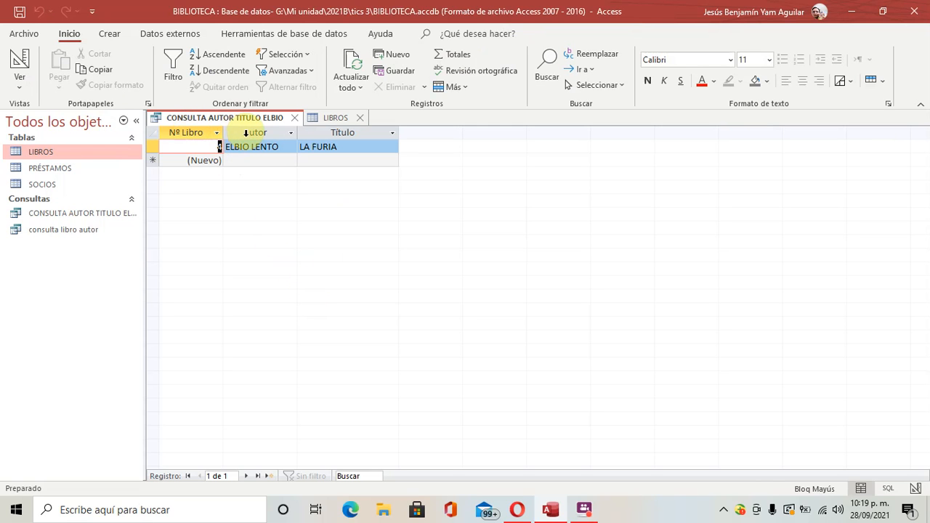
pyautogui.click(330, 117)
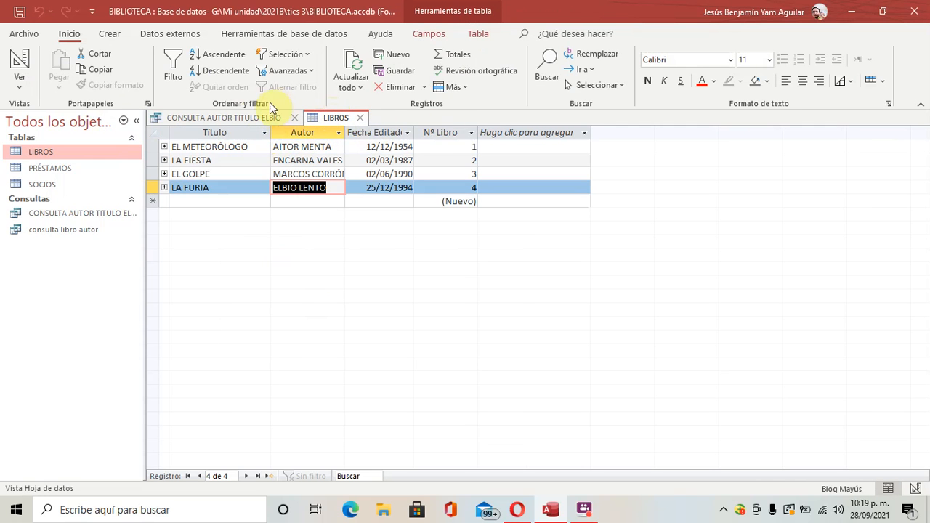
pyautogui.click(248, 118)
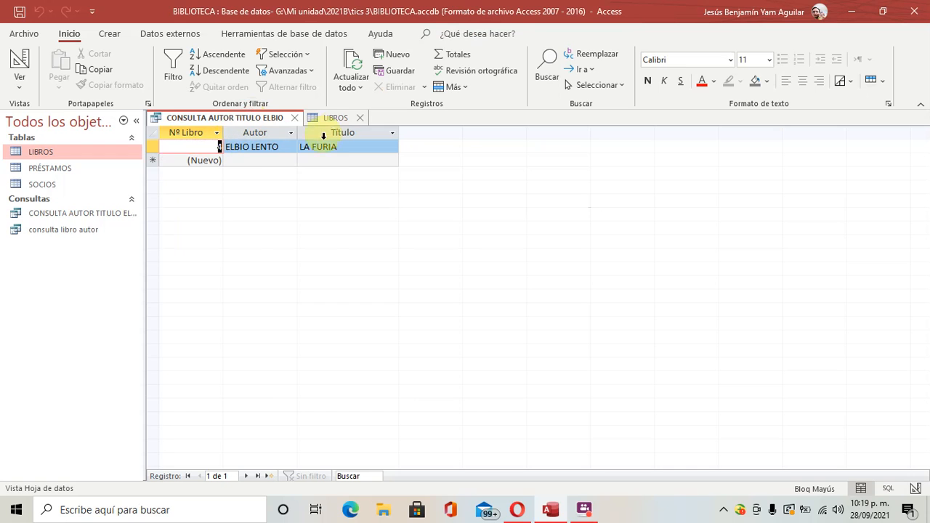
pyautogui.click(263, 149)
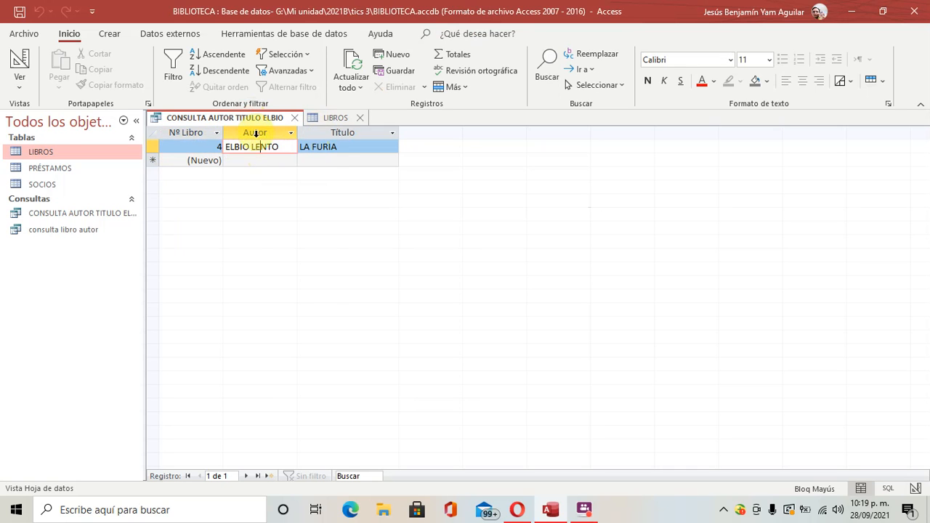
pyautogui.click(260, 147)
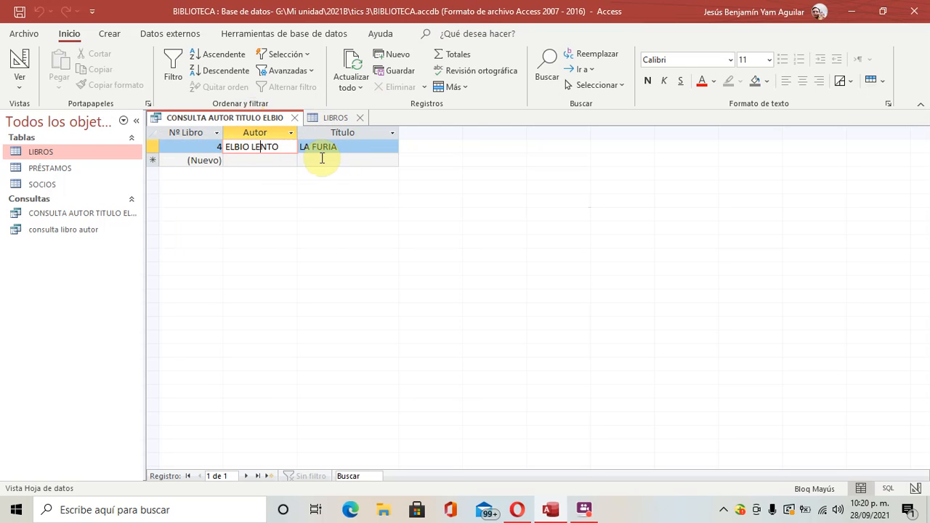
pyautogui.click(250, 210)
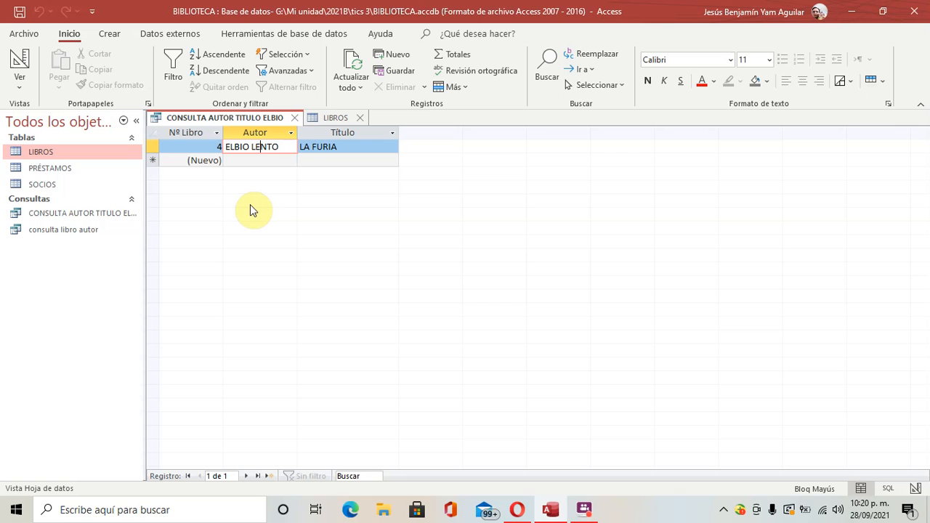
# Close the LIBROS table and open the SOCIOS table to examine its fields and records
pyautogui.click(333, 120)
pyautogui.click(360, 117)
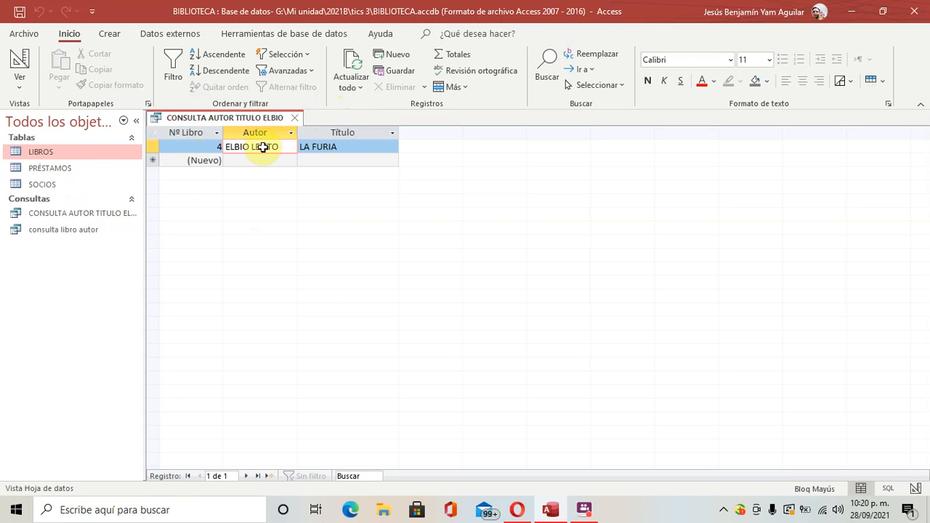
pyautogui.click(69, 169)
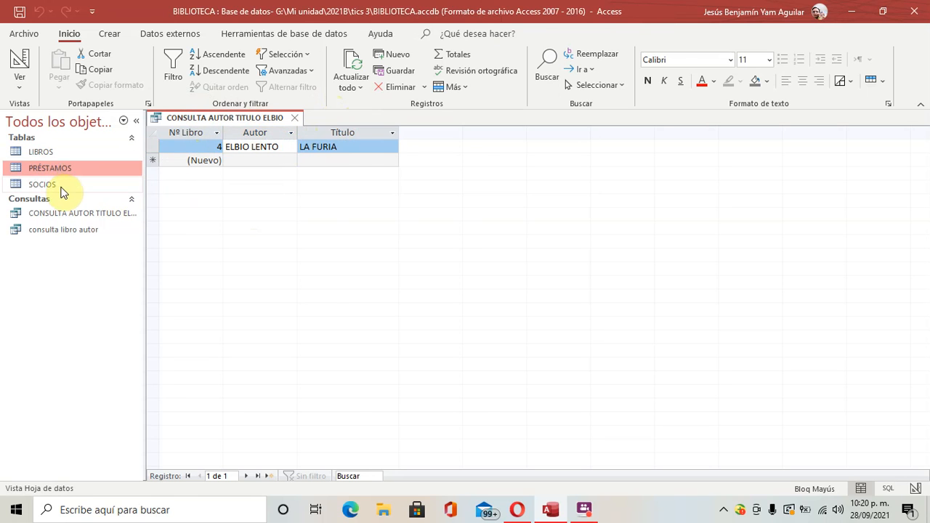
pyautogui.doubleClick(86, 186)
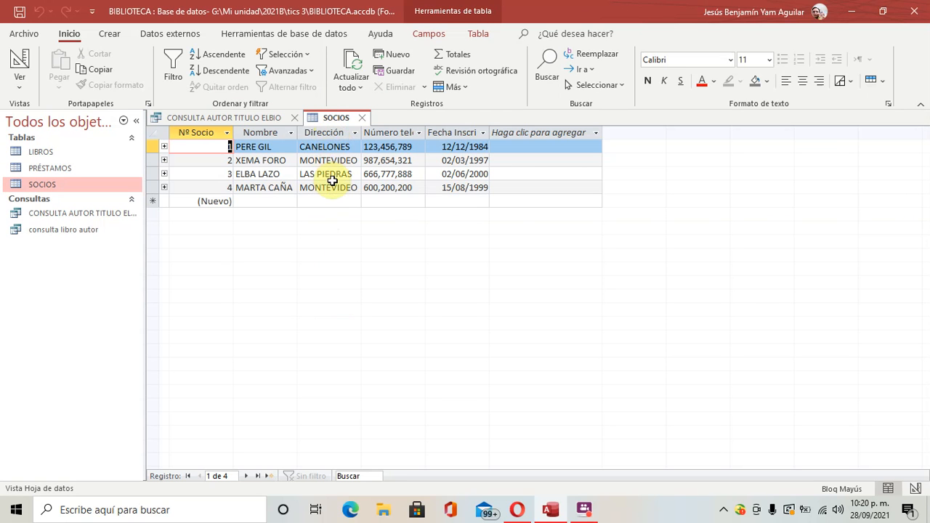
# Create a new query in design view and add the SOCIOS table to it
pyautogui.click(108, 35)
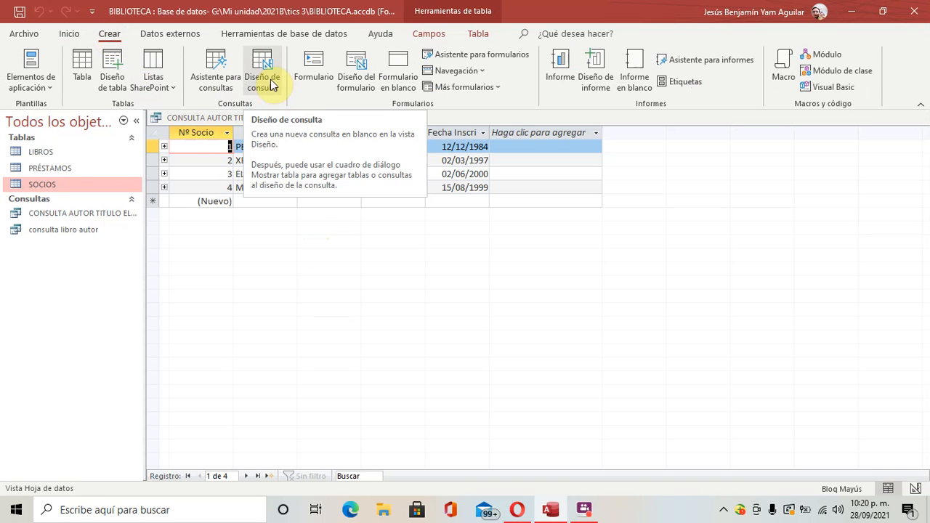
pyautogui.click(266, 81)
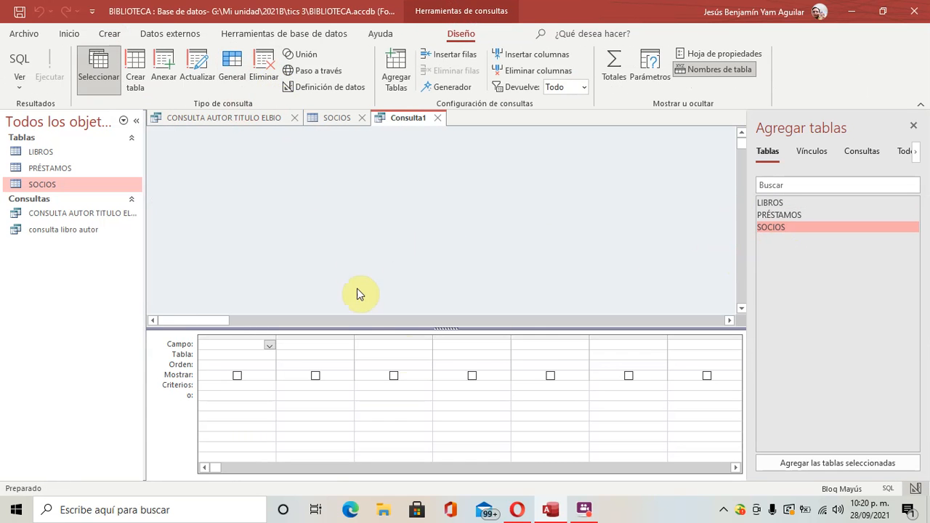
pyautogui.moveTo(792, 230); pyautogui.dragTo(409, 195)
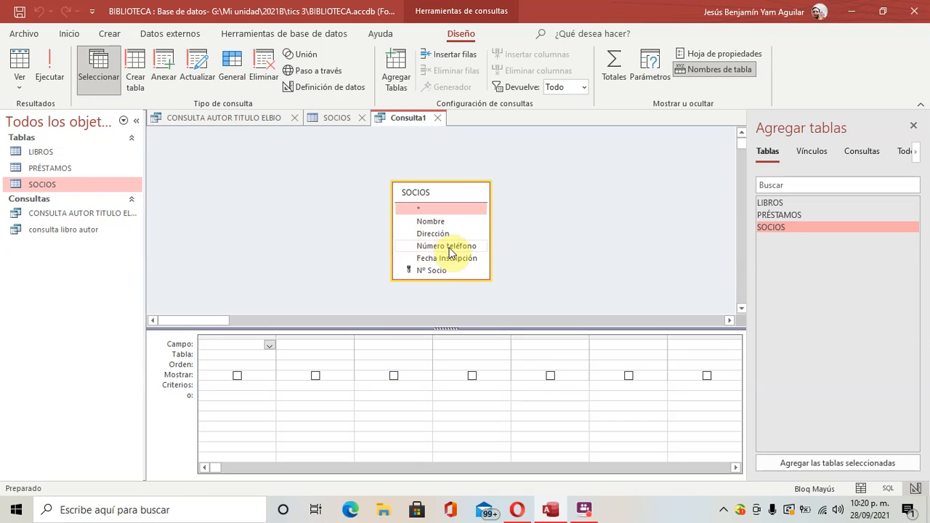
# Place the Nº Socio, Nombre and Dirección fields of SOCIOS in the first three columns of the query grid
pyautogui.moveTo(431, 274); pyautogui.dragTo(236, 347)
pyautogui.moveTo(429, 223); pyautogui.dragTo(304, 348)
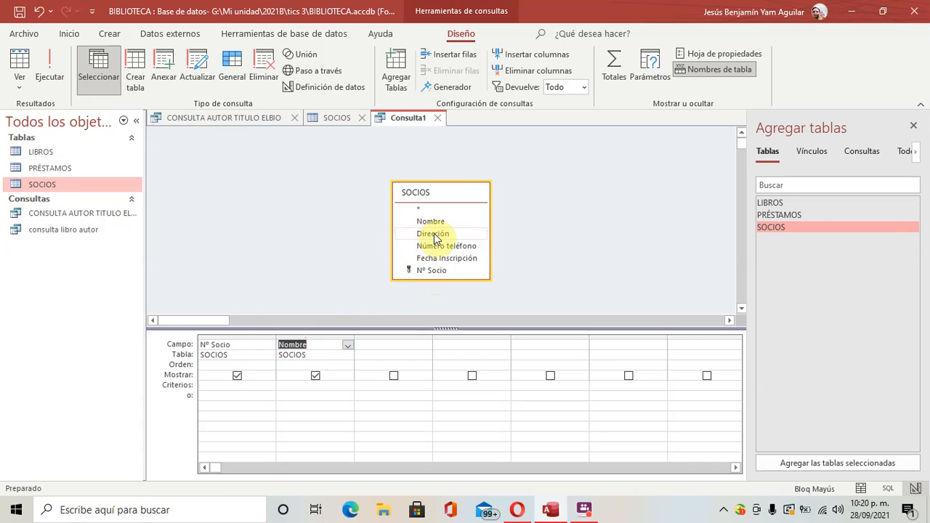
pyautogui.moveTo(434, 236); pyautogui.dragTo(385, 345)
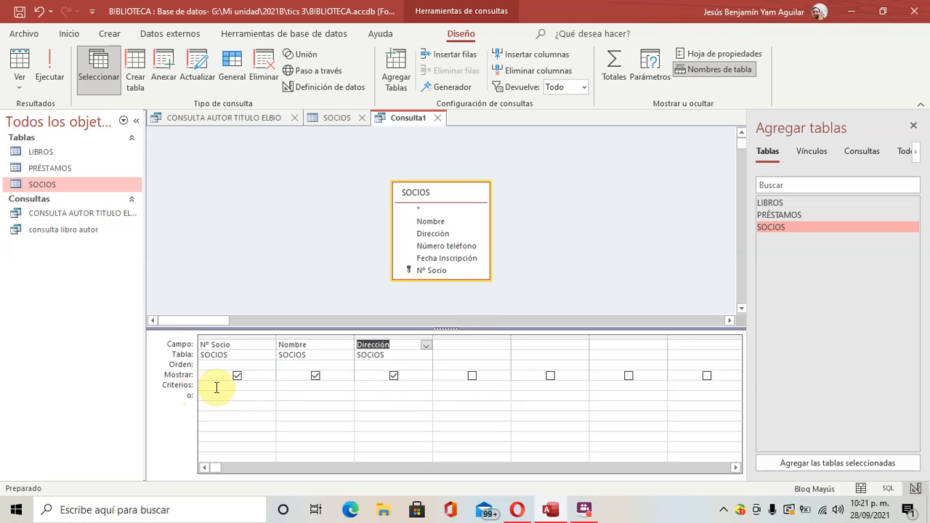
# Set the criterion for Dirección to MONTEVIDEO and run the query
pyautogui.click(367, 386)
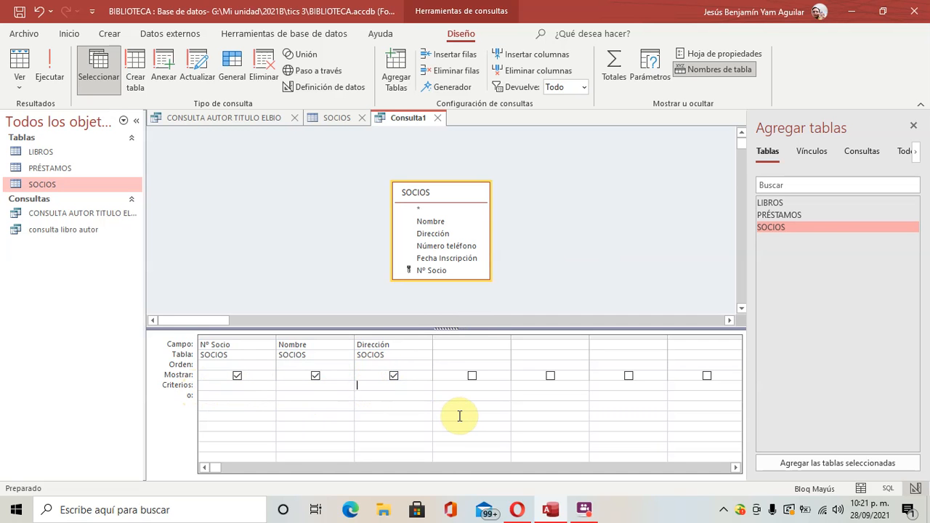
pyautogui.write('mon')
pyautogui.press('capslock')
pyautogui.write('MONTEVIDEO"')
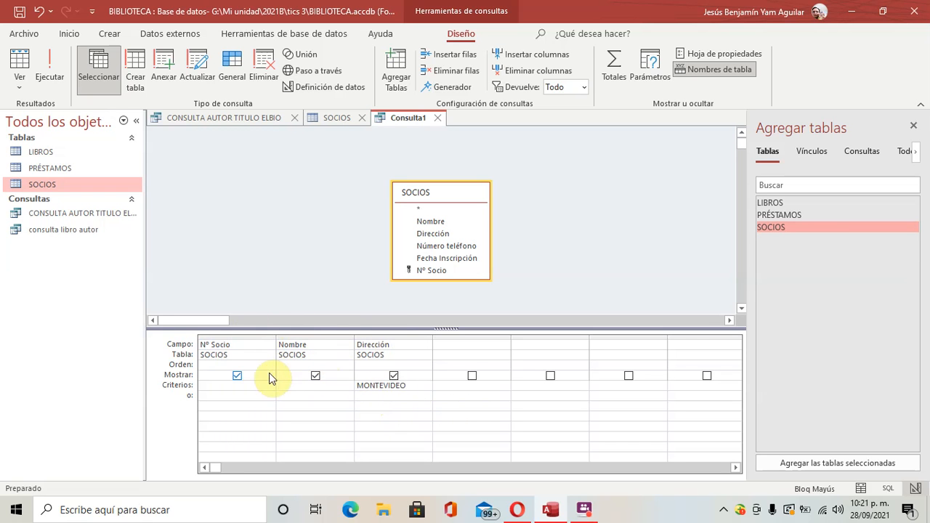
pyautogui.click(374, 335)
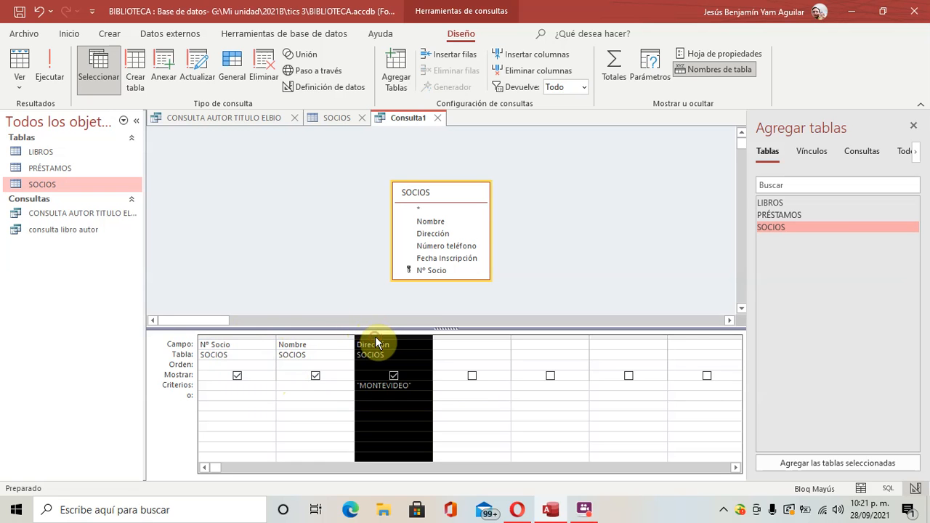
pyautogui.click(201, 386)
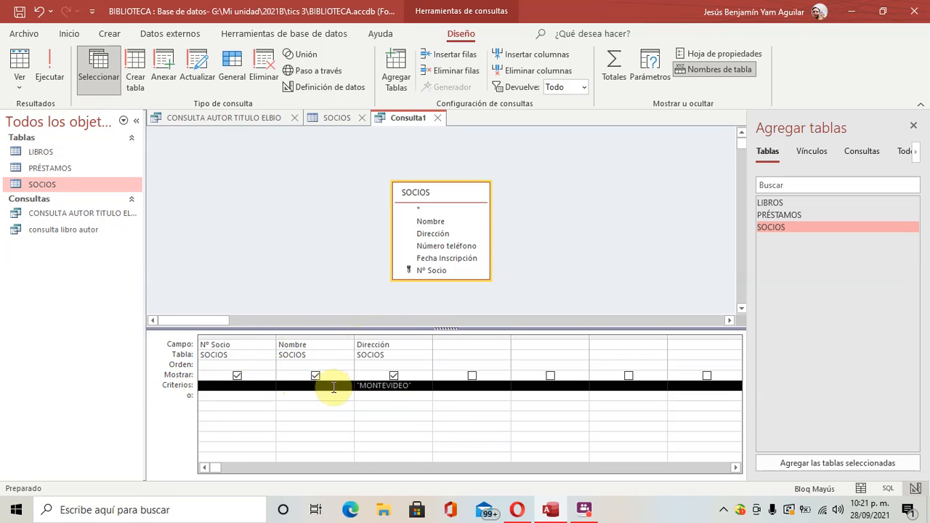
pyautogui.click(382, 386)
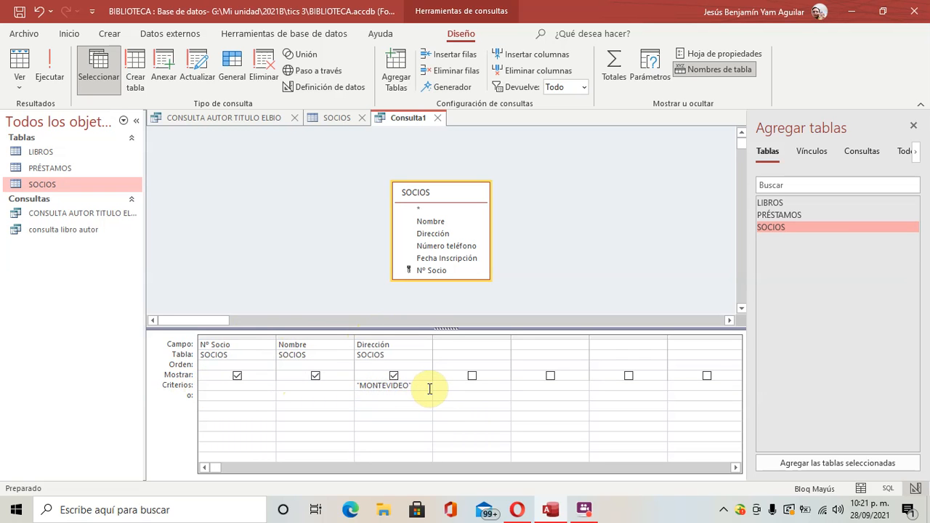
pyautogui.click(55, 75)
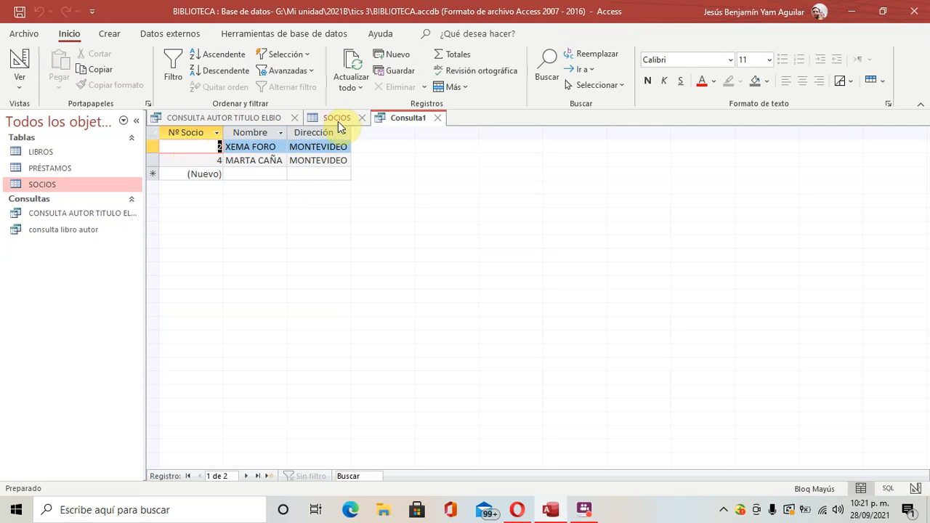
# Save the members query as CONSULTA SOCIO LUGAR
pyautogui.rightClick(405, 120)
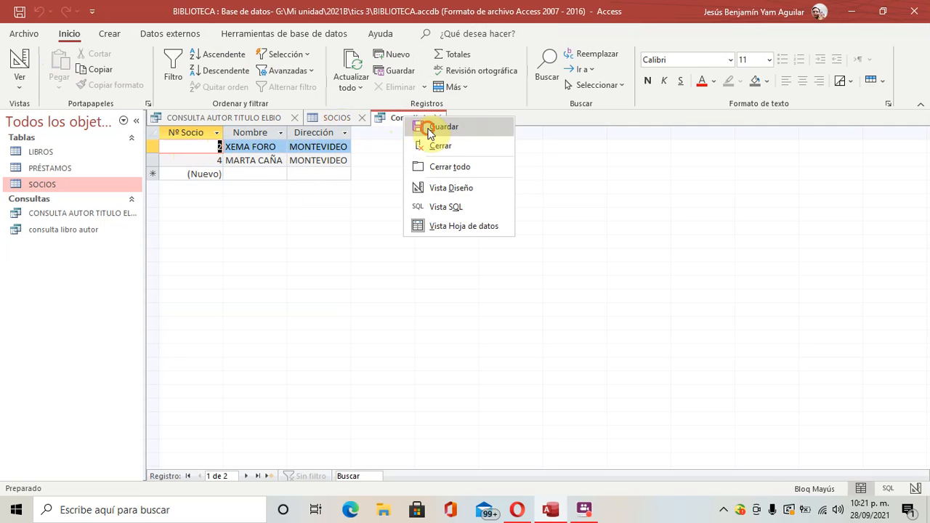
pyautogui.click(430, 133)
pyautogui.write('COSNU')
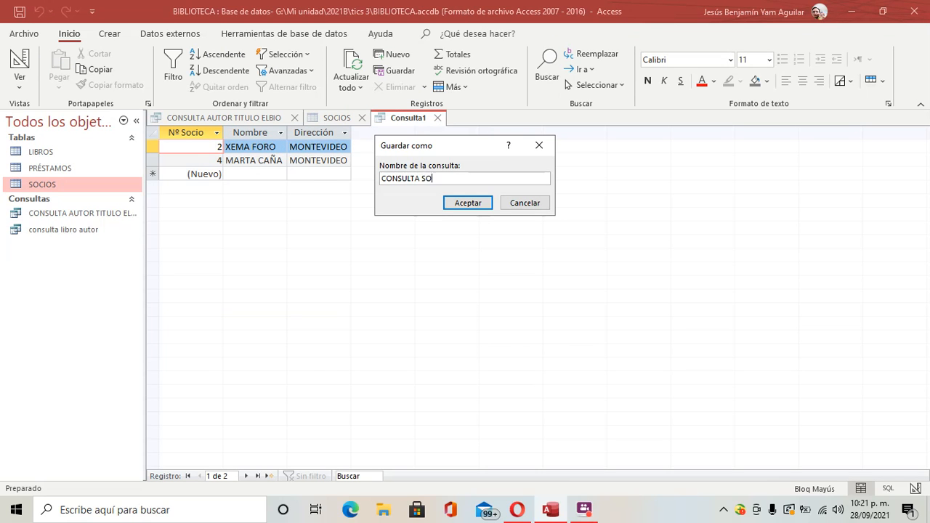
pyautogui.write('R')
pyautogui.click(469, 202)
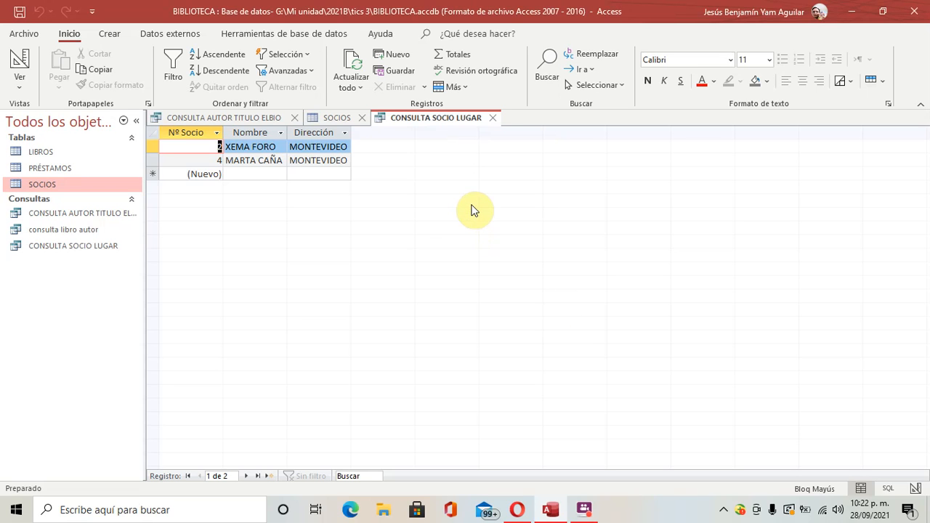
# Close the CONSULTA SOCIO LUGAR query, the SOCIOS table and the author query
pyautogui.click(497, 117)
pyautogui.click(362, 118)
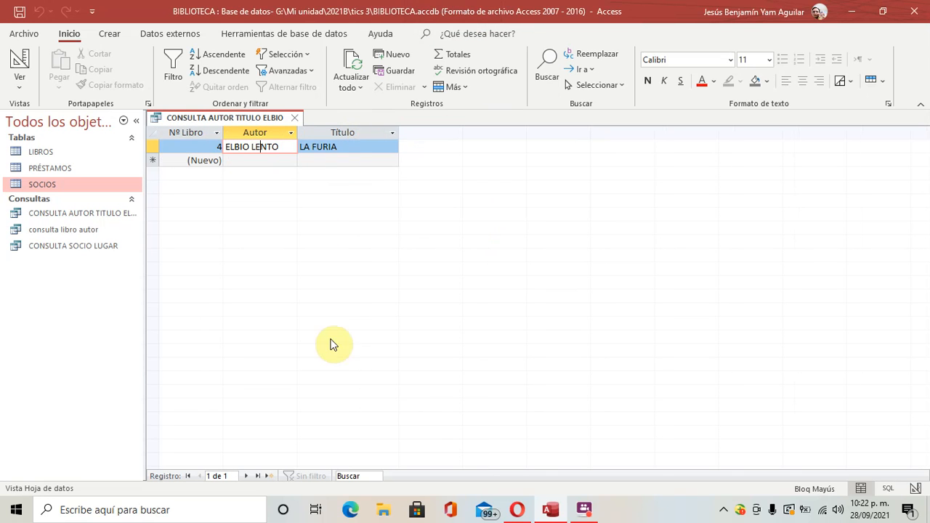
pyautogui.click(293, 118)
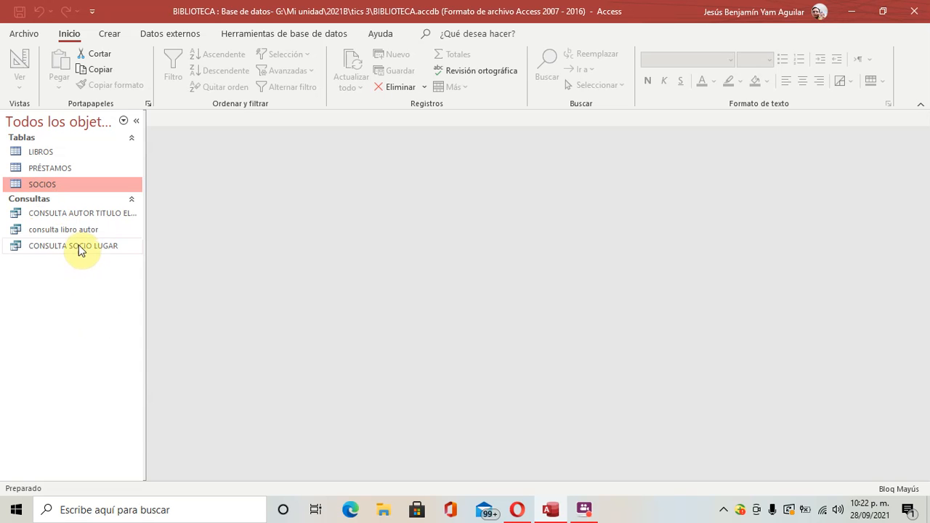
# Check CONSULTA SOCIO LUGAR first in design view and then as a datasheet, closing it after each look
pyautogui.click(80, 247)
pyautogui.rightClick(79, 247)
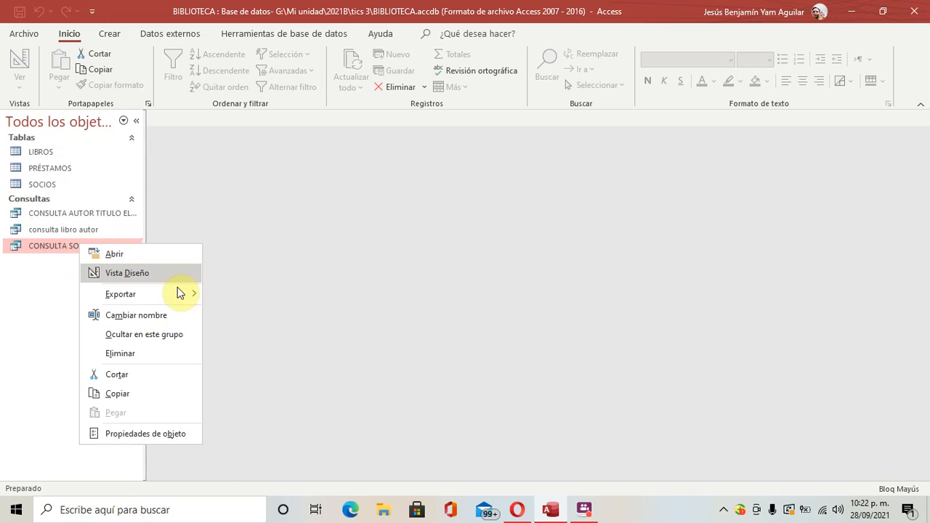
pyautogui.click(127, 275)
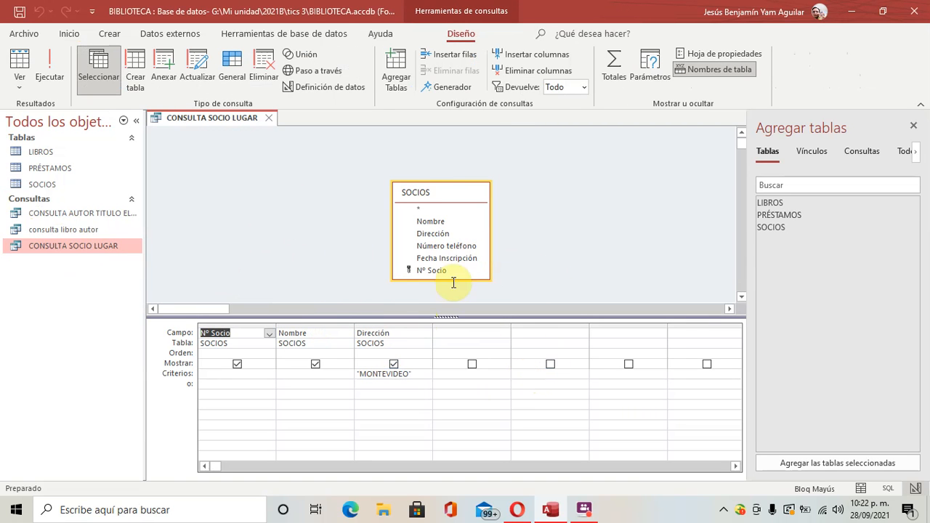
pyautogui.click(268, 118)
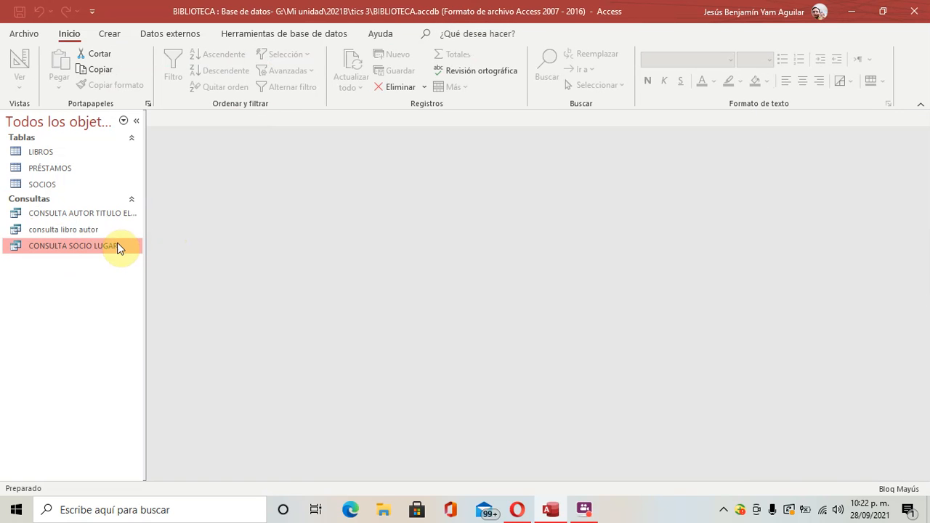
pyautogui.doubleClick(95, 245)
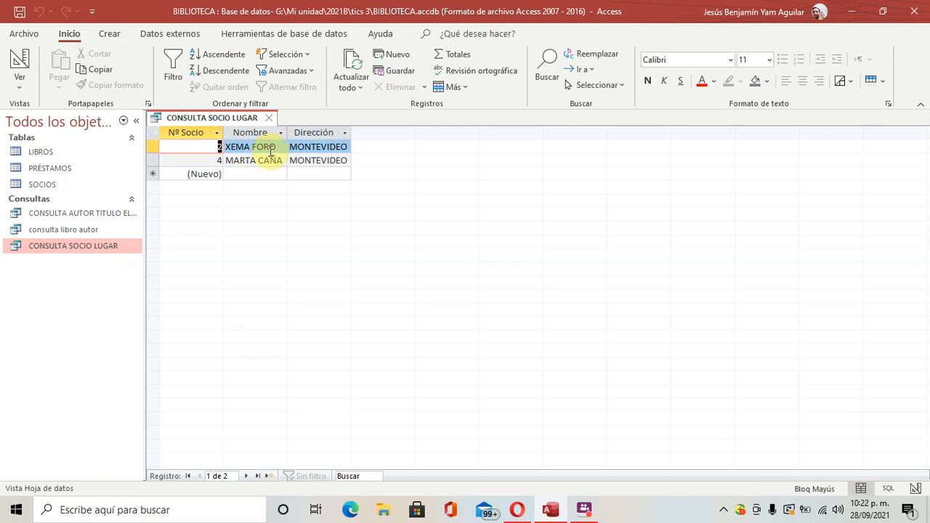
pyautogui.click(269, 119)
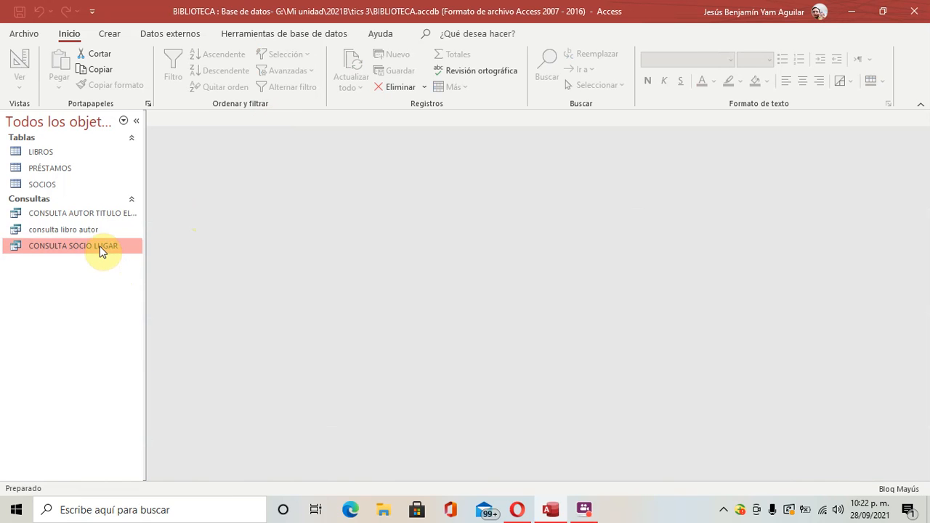
# Reopen CONSULTA SOCIO LUGAR in design view and set the Nº Socio criterion to >2 on the same row as MONTEVIDEO
pyautogui.rightClick(99, 246)
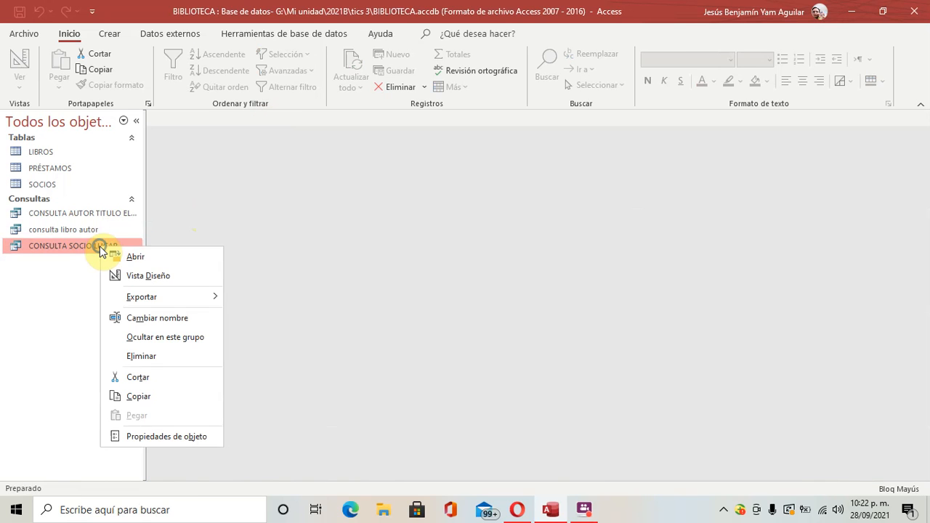
pyautogui.click(178, 280)
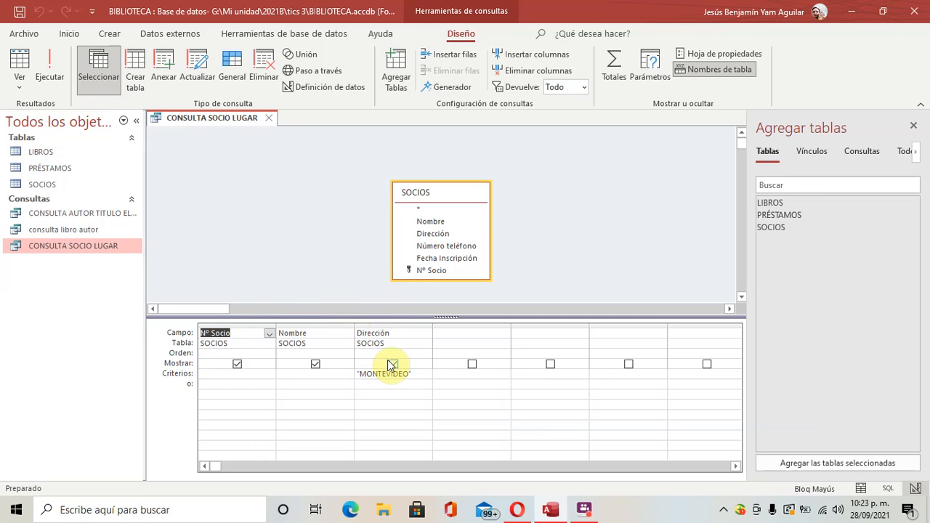
pyautogui.click(233, 374)
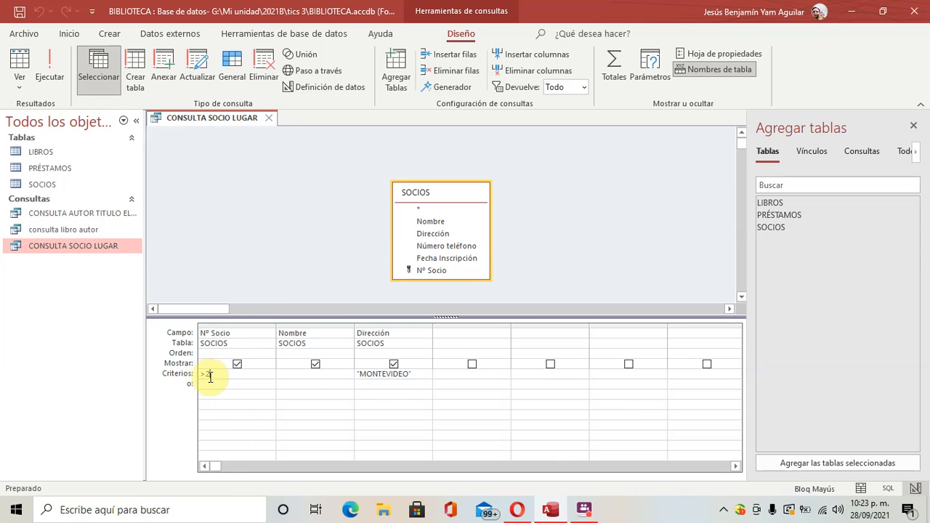
pyautogui.click(160, 375)
pyautogui.click(198, 374)
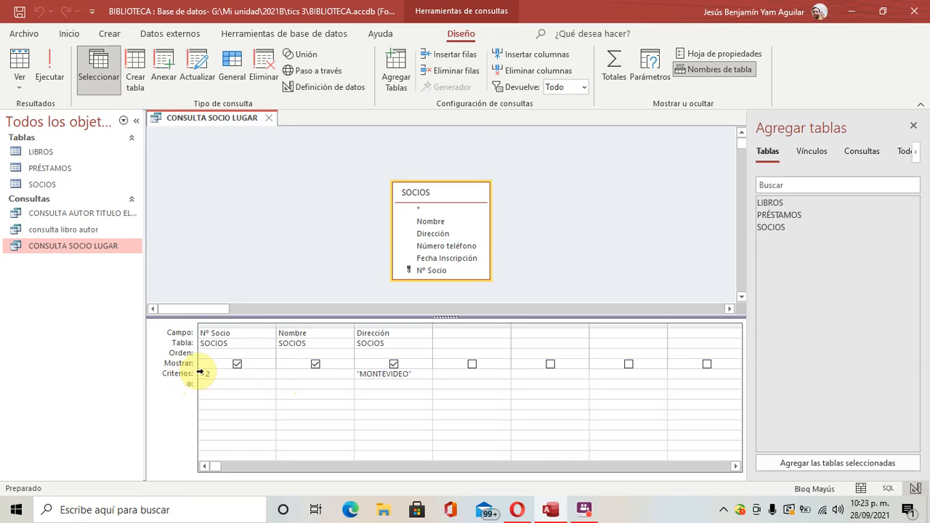
pyautogui.click(199, 372)
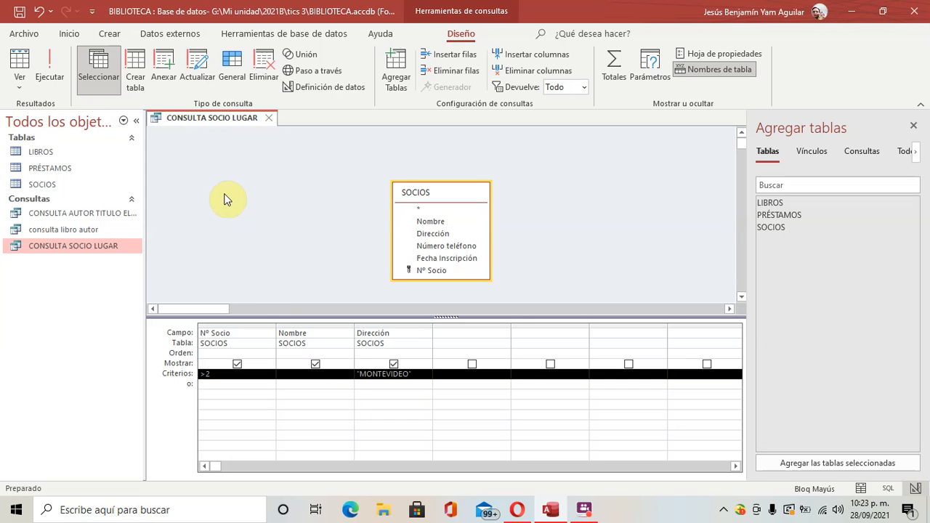
# Run the query with both criteria and close it, saving the design changes
pyautogui.click(51, 81)
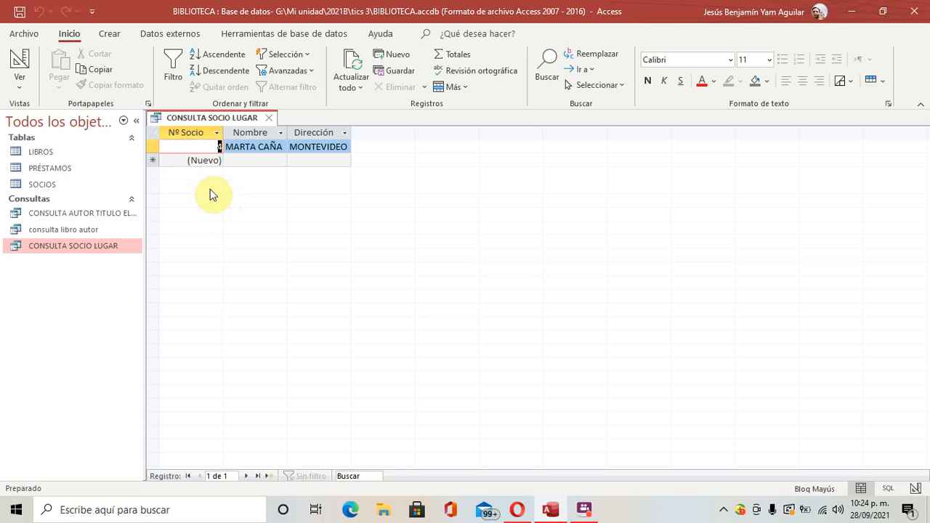
pyautogui.click(268, 118)
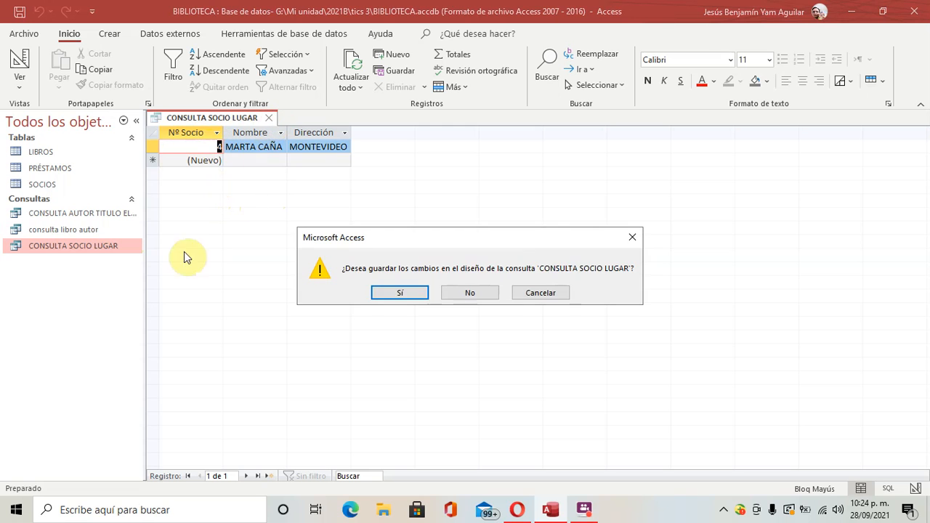
pyautogui.click(385, 293)
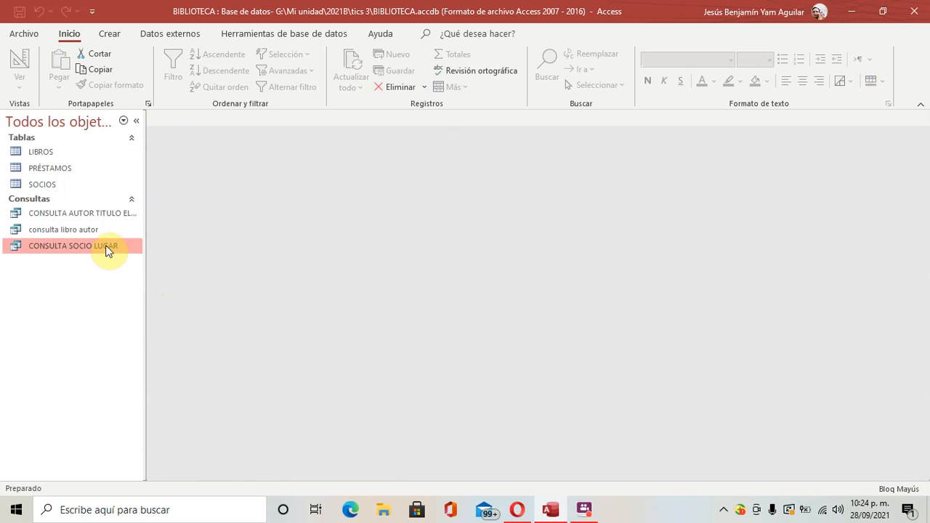
# In the design of CONSULTA SOCIO LUGAR, remove >2 from the Nº Socio criteria row and enter it in the "o" row below
pyautogui.rightClick(107, 250)
pyautogui.click(131, 272)
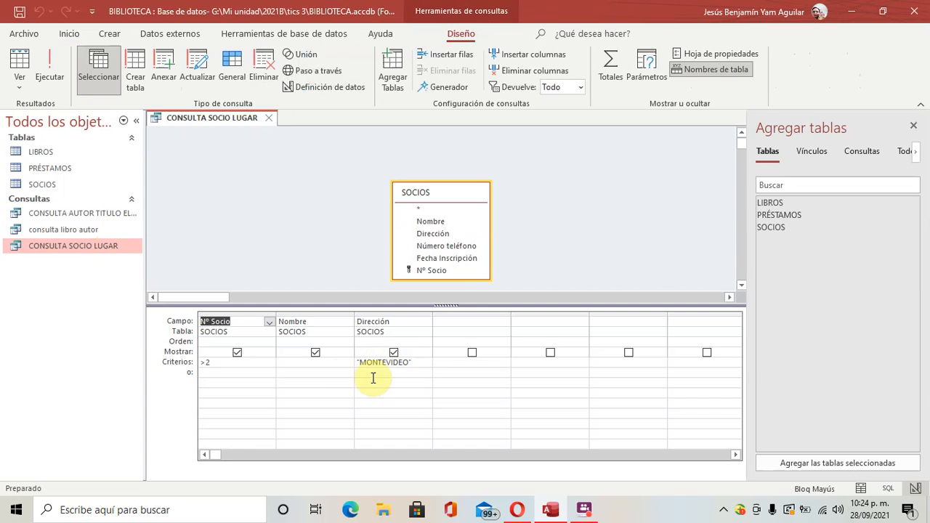
pyautogui.click(202, 362)
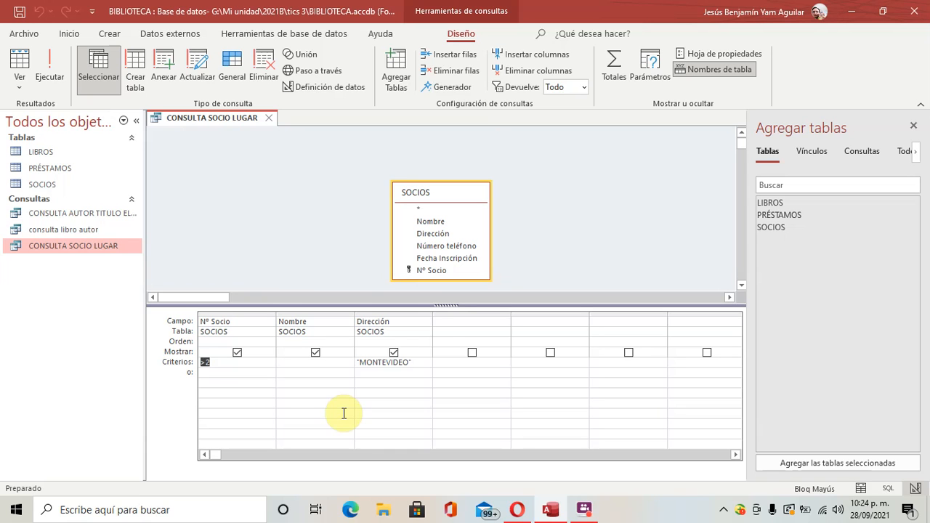
pyautogui.press('Delete')
pyautogui.click(227, 372)
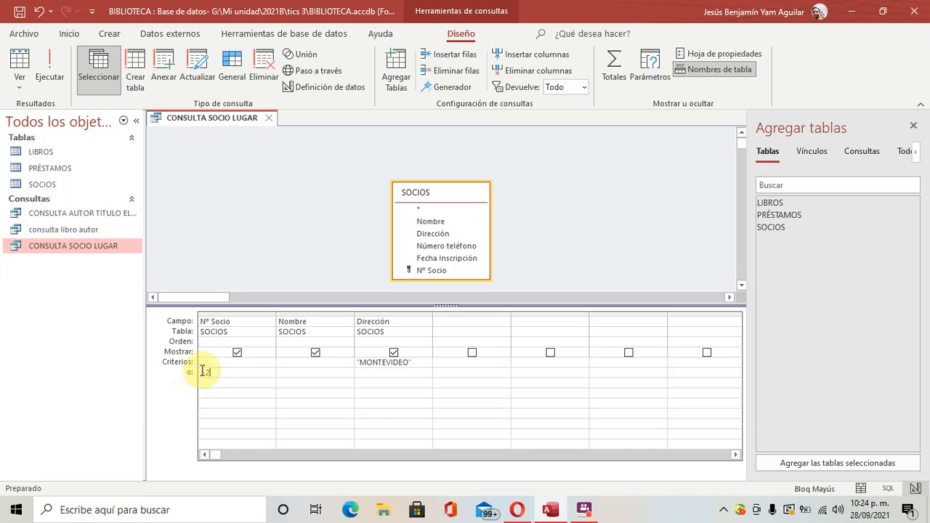
pyautogui.click(199, 371)
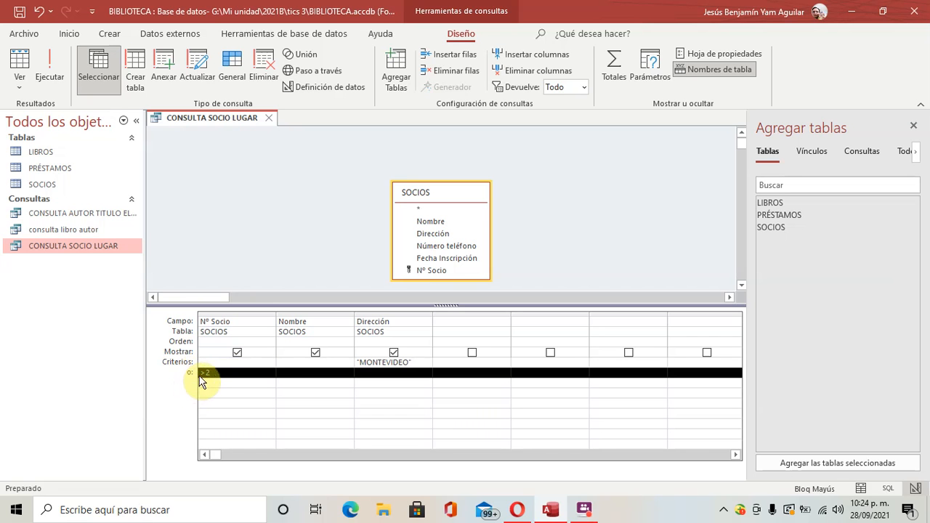
# Examine how the Nº Socio and Dirección conditions are placed on separate criteria rows of the query grid
pyautogui.click(280, 362)
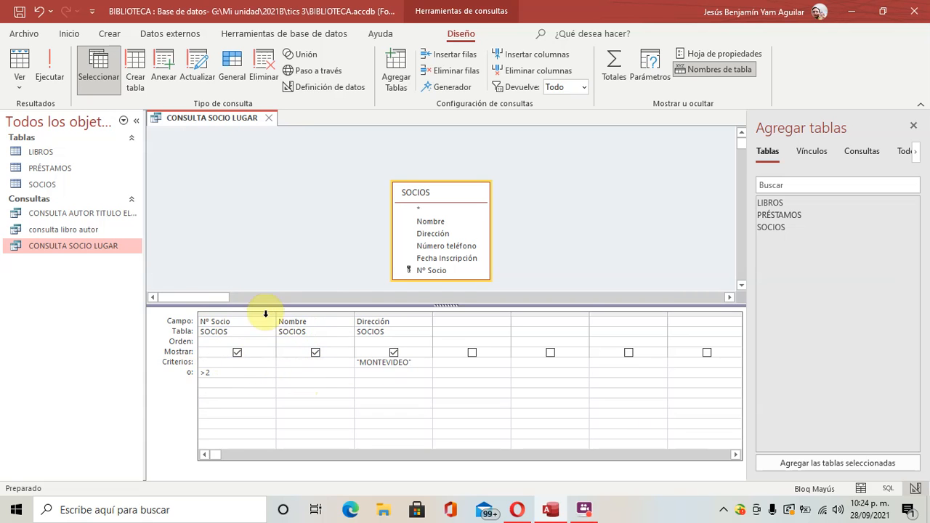
pyautogui.click(201, 321)
pyautogui.click(215, 369)
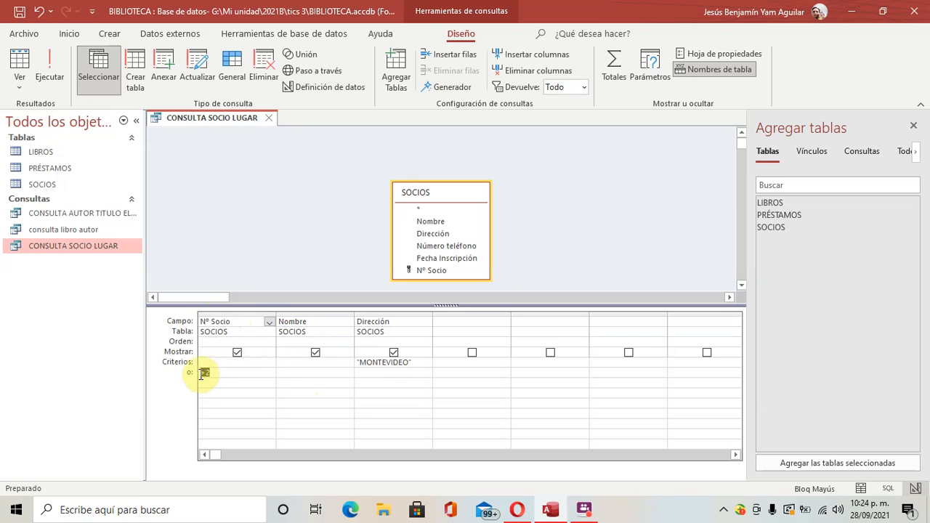
pyautogui.click(200, 372)
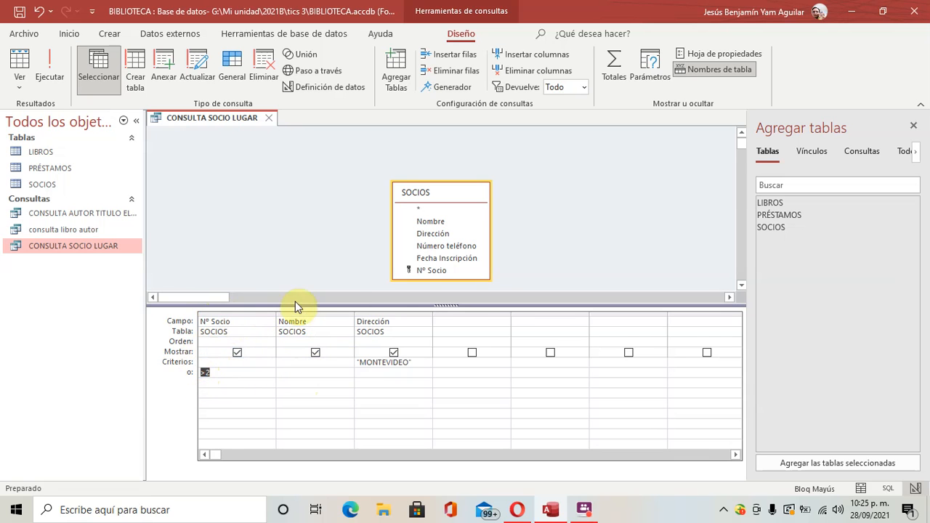
pyautogui.click(381, 364)
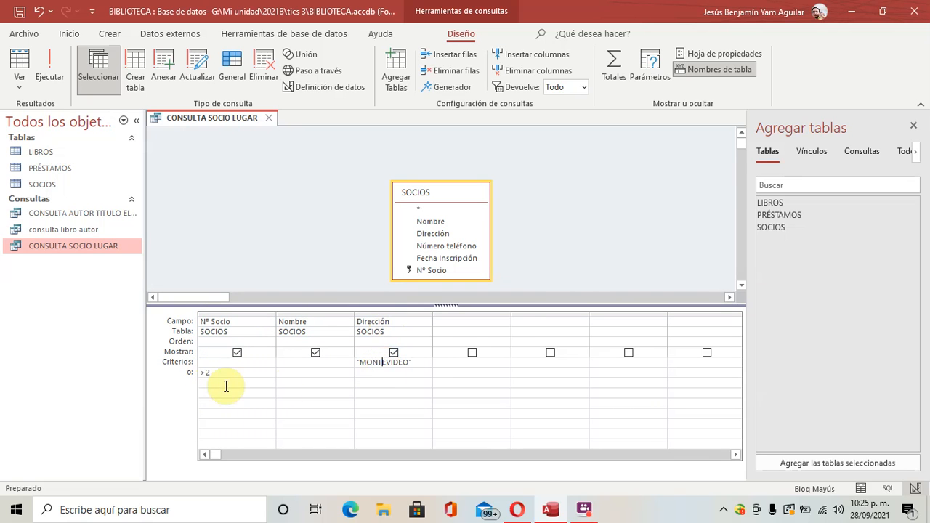
pyautogui.click(358, 361)
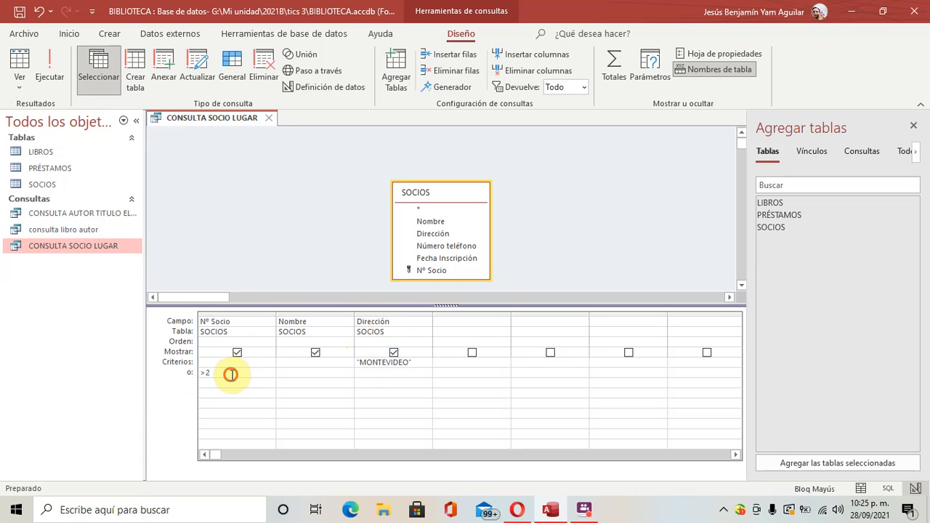
pyautogui.click(377, 363)
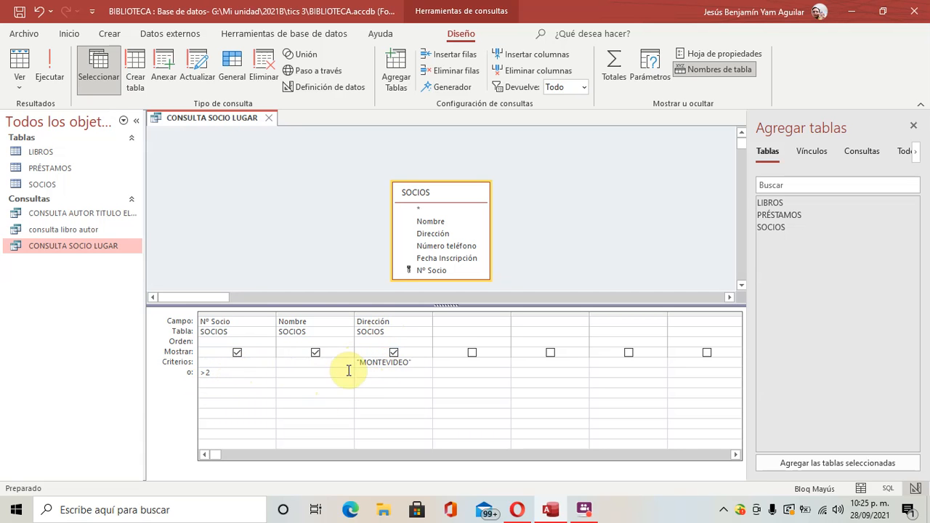
pyautogui.click(379, 317)
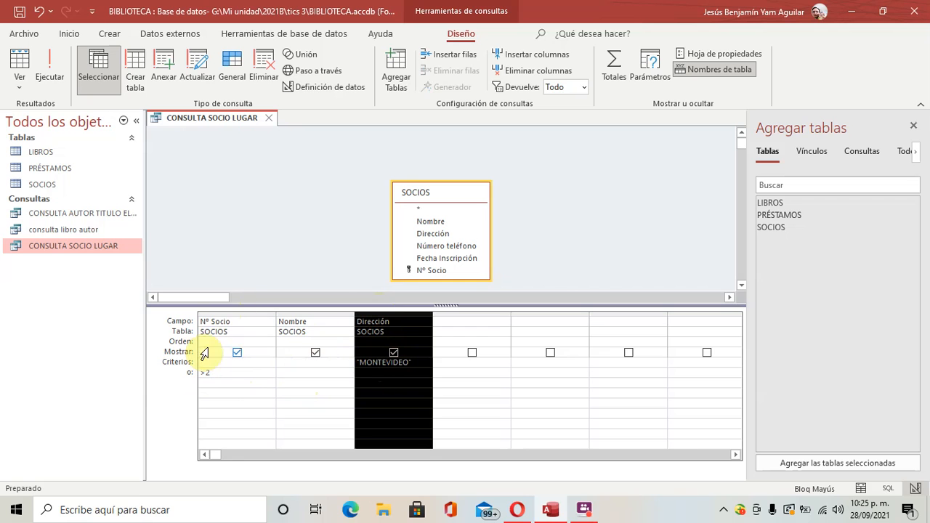
pyautogui.click(223, 314)
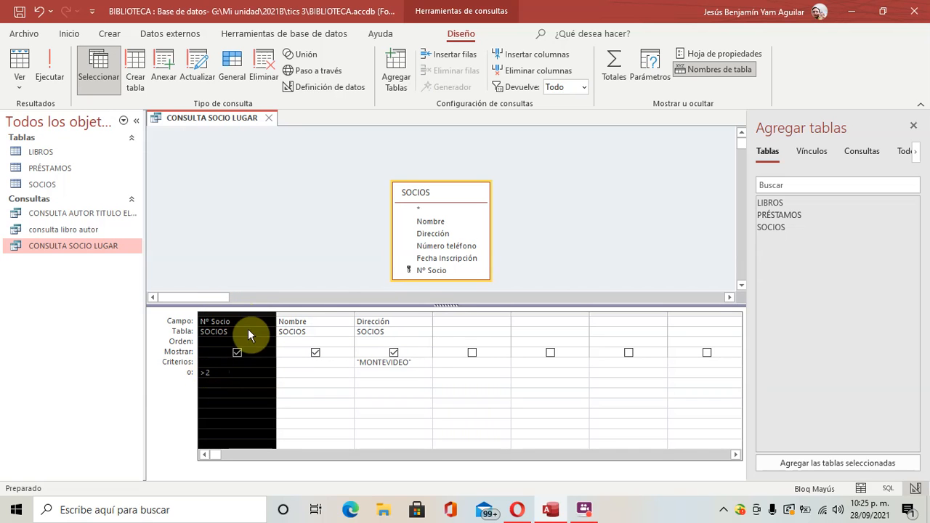
pyautogui.click(311, 378)
# Run the query, check the numbers and addresses of the returned members, and close it saving the design changes
pyautogui.click(51, 72)
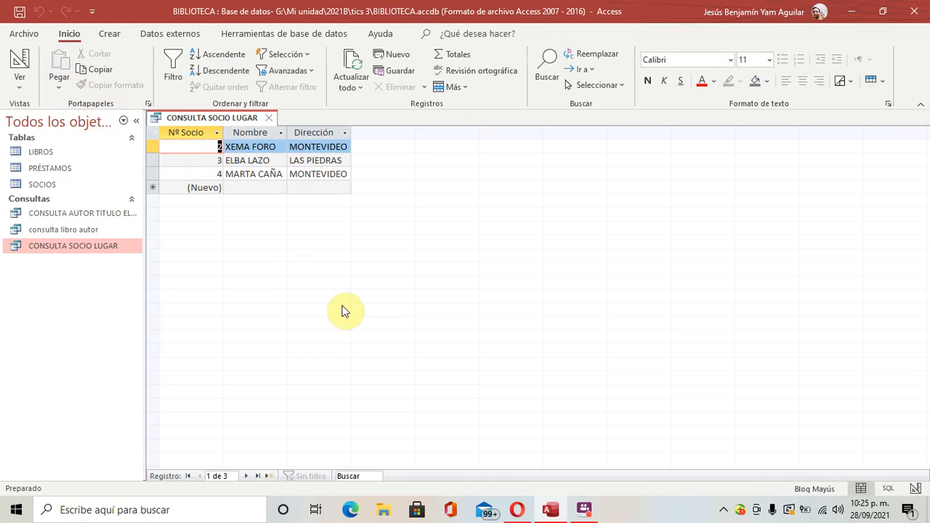
pyautogui.click(318, 148)
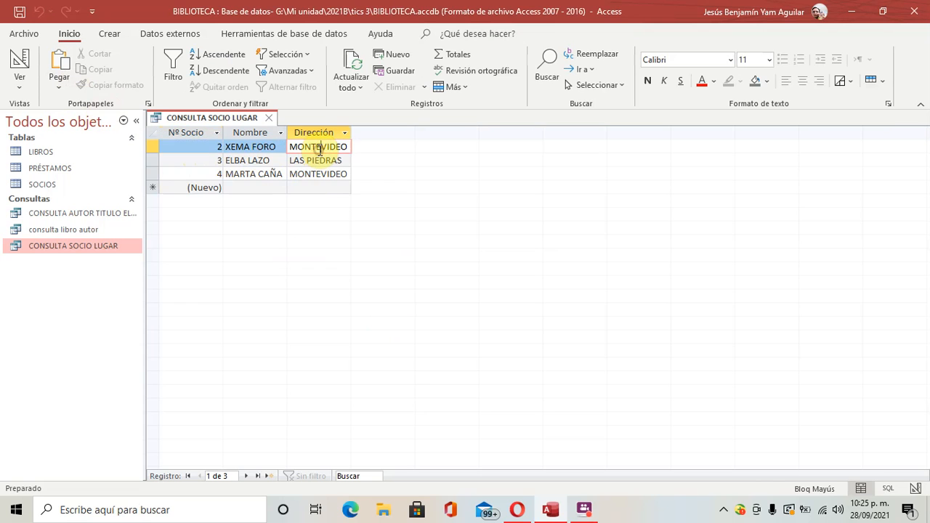
pyautogui.click(316, 175)
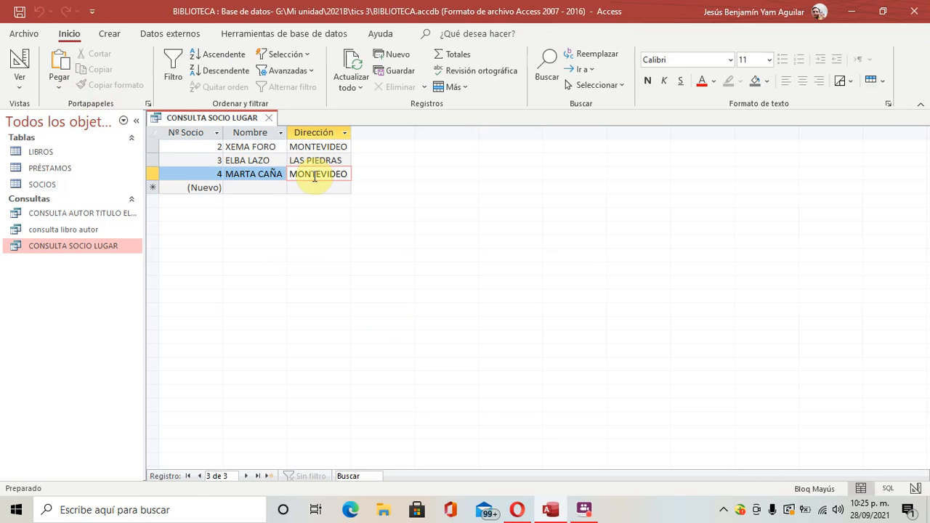
pyautogui.click(205, 147)
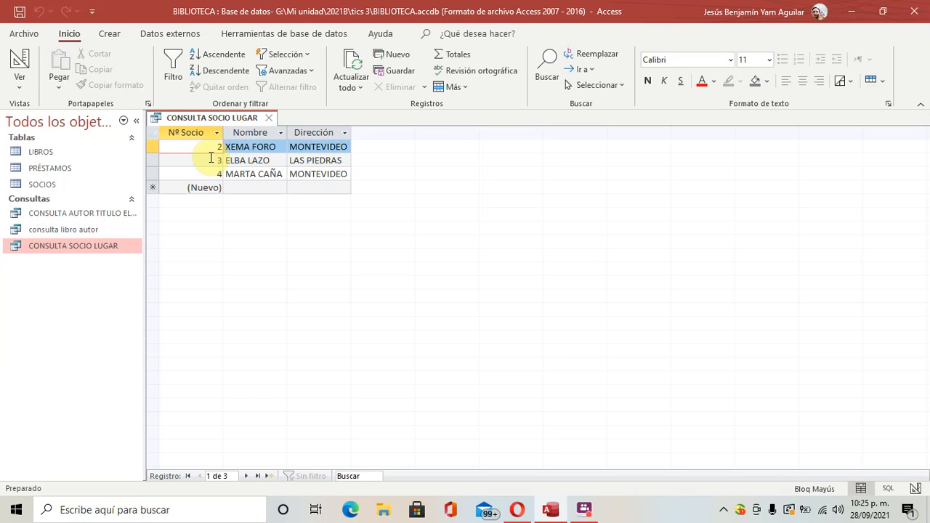
pyautogui.click(209, 159)
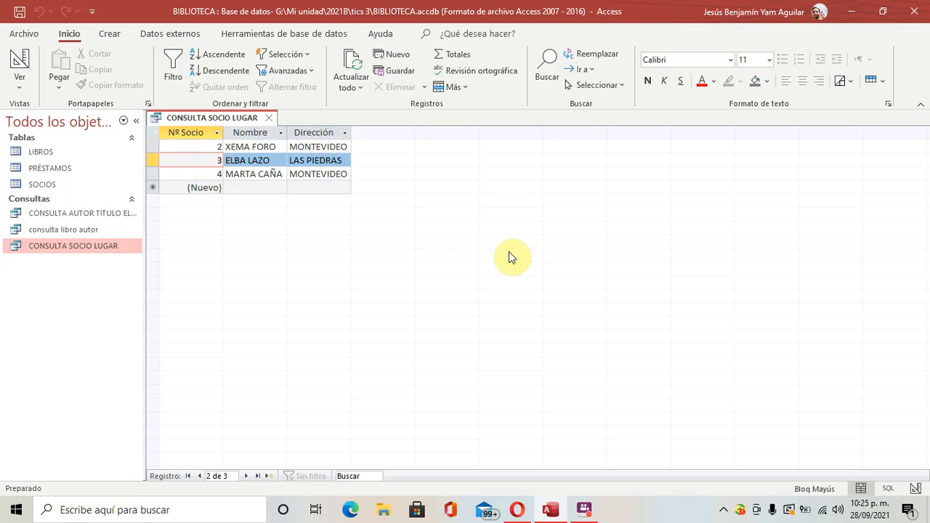
pyautogui.click(269, 118)
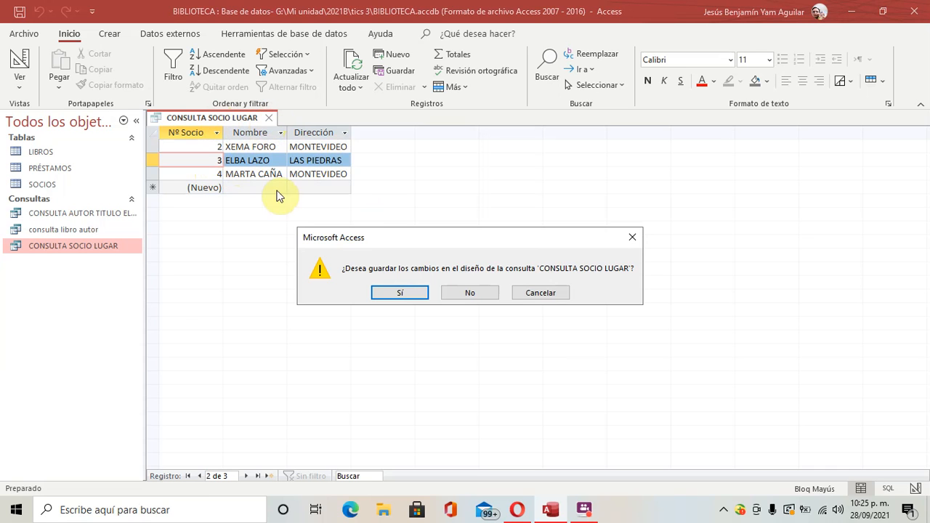
pyautogui.click(390, 292)
# Review the Dirección and Nº Socio criteria in the design of CONSULTA SOCIO LUGAR, enlarging the table area, and close it saving the design
pyautogui.rightClick(101, 249)
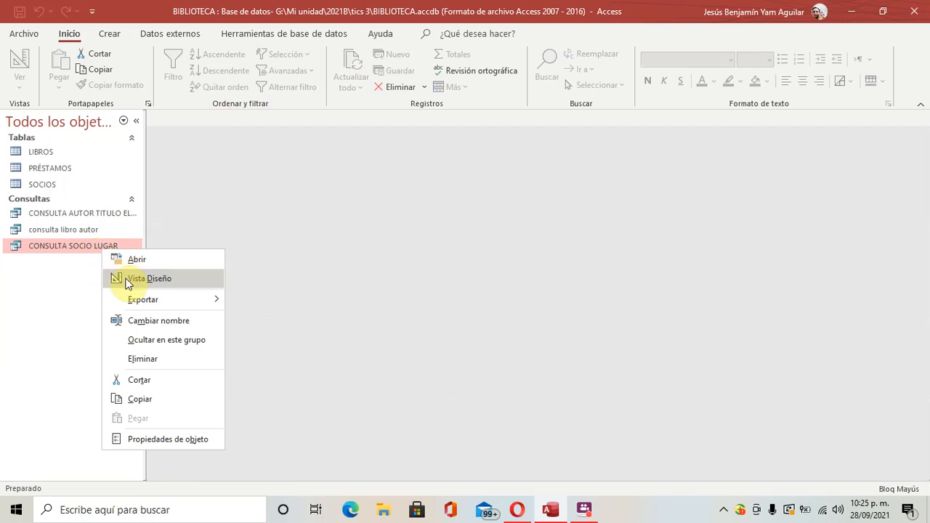
pyautogui.click(125, 278)
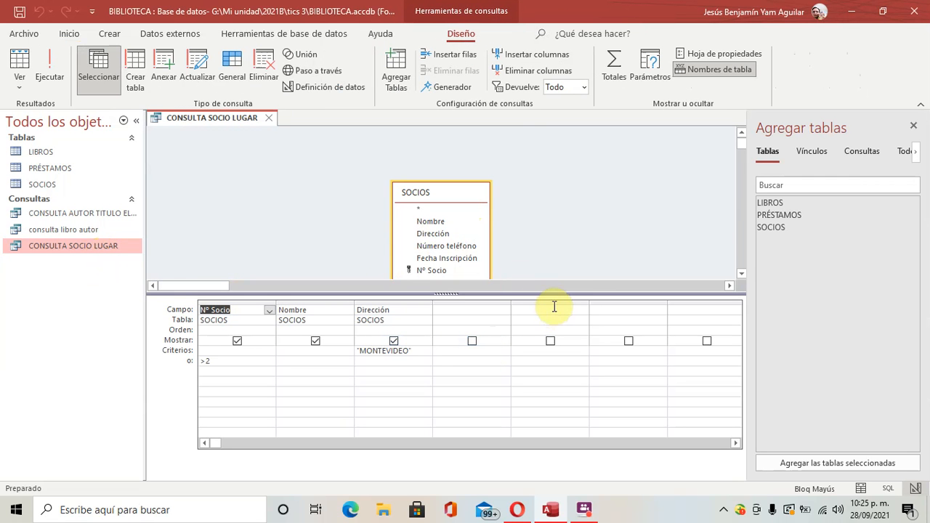
pyautogui.moveTo(552, 293); pyautogui.dragTo(558, 312)
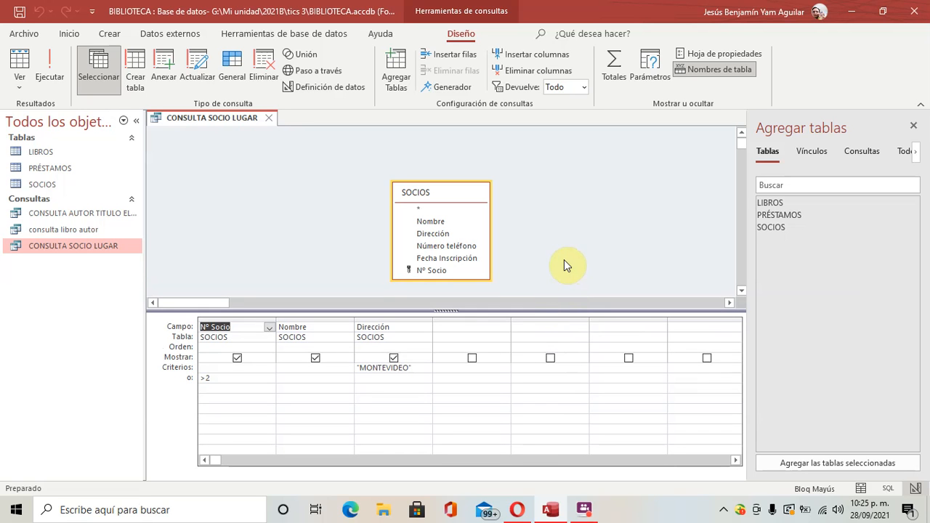
pyautogui.click(378, 367)
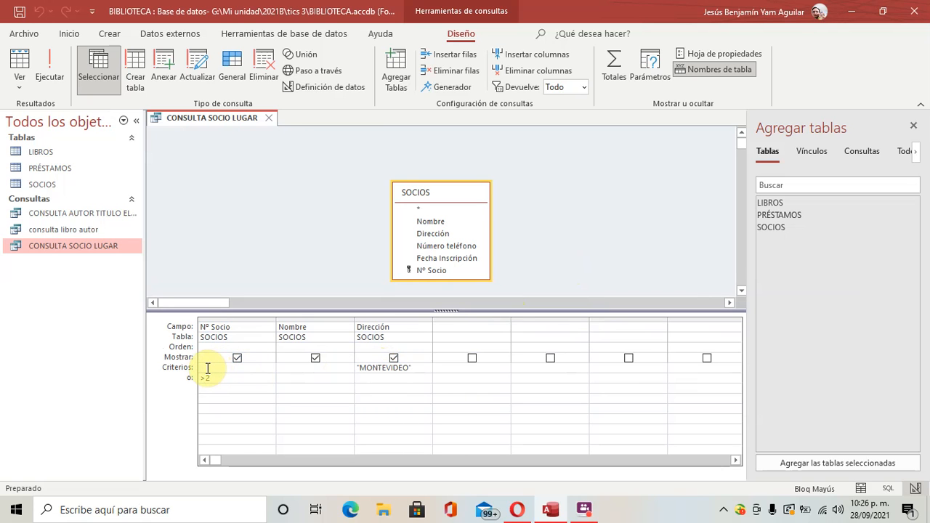
pyautogui.click(208, 379)
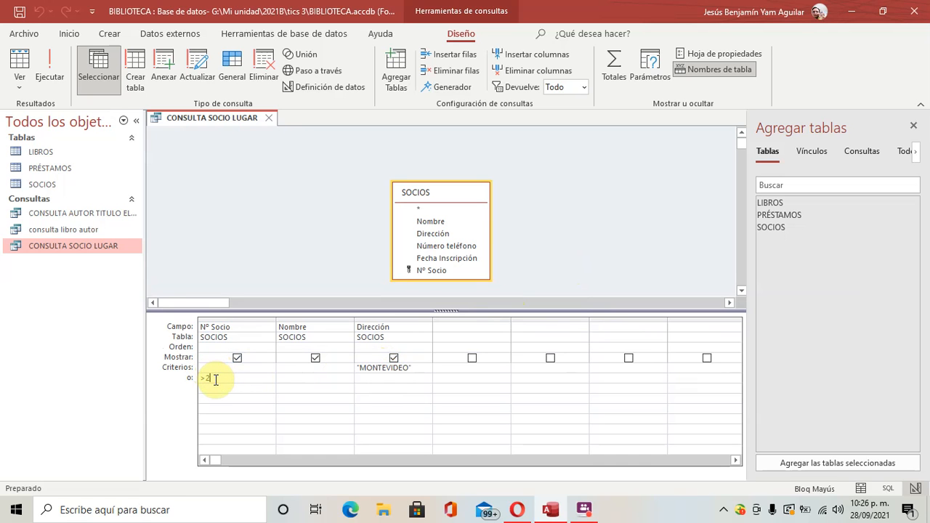
pyautogui.click(270, 119)
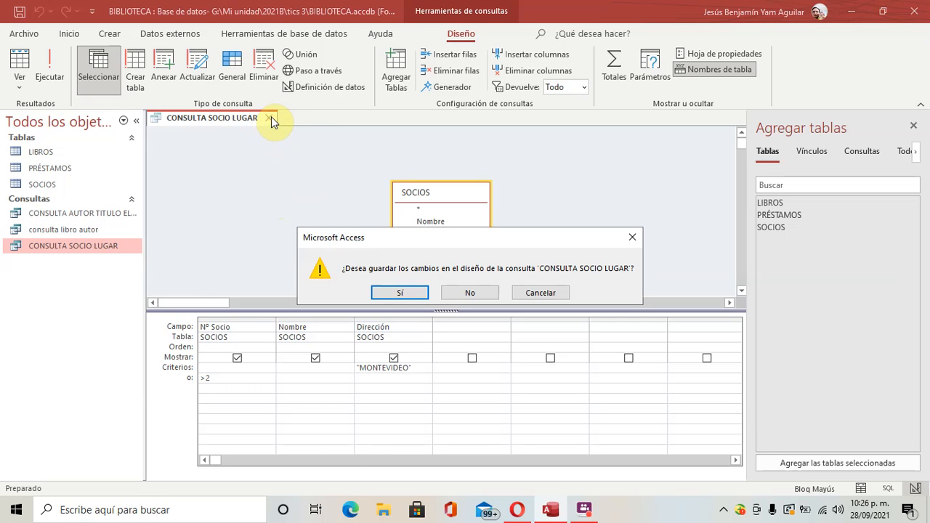
pyautogui.click(401, 293)
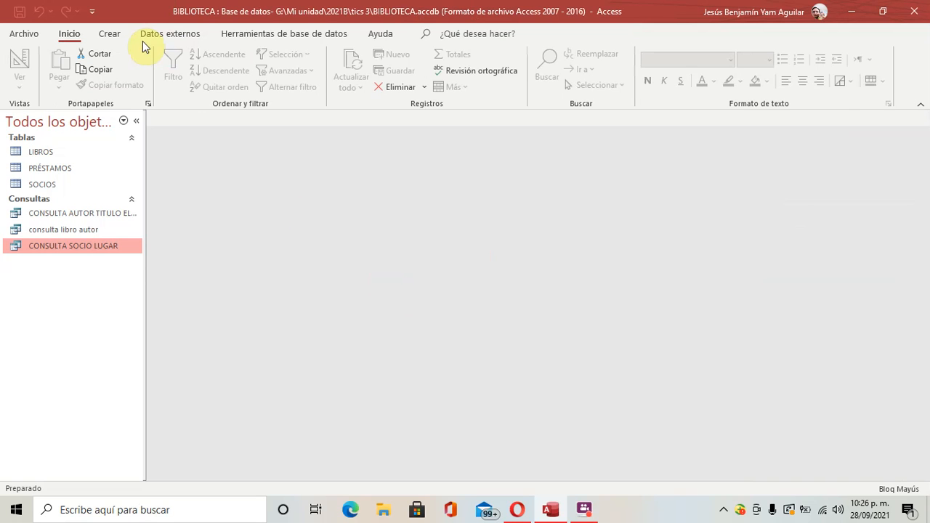
# Create a new query in design view based on the LIBROS table and add the Título and Autor fields to the grid
pyautogui.click(110, 35)
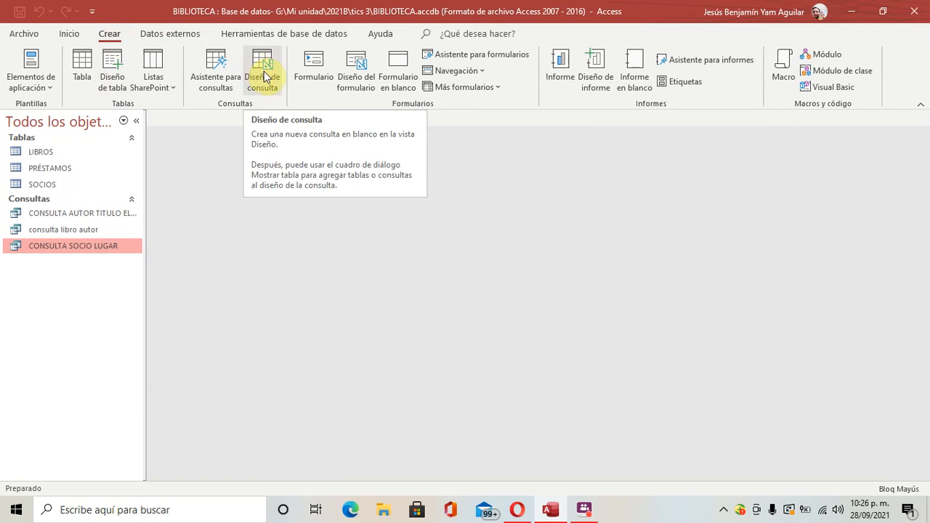
pyautogui.click(265, 77)
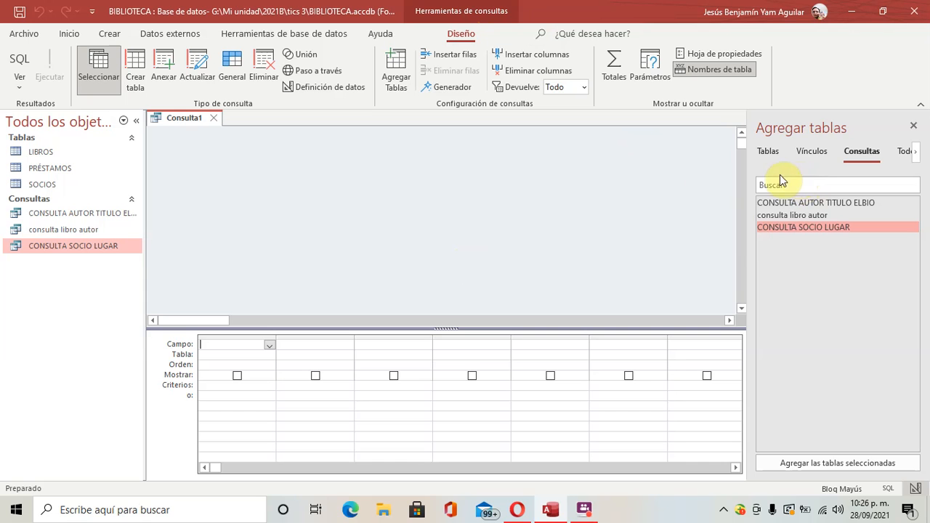
pyautogui.click(768, 153)
pyautogui.moveTo(768, 202); pyautogui.dragTo(399, 166)
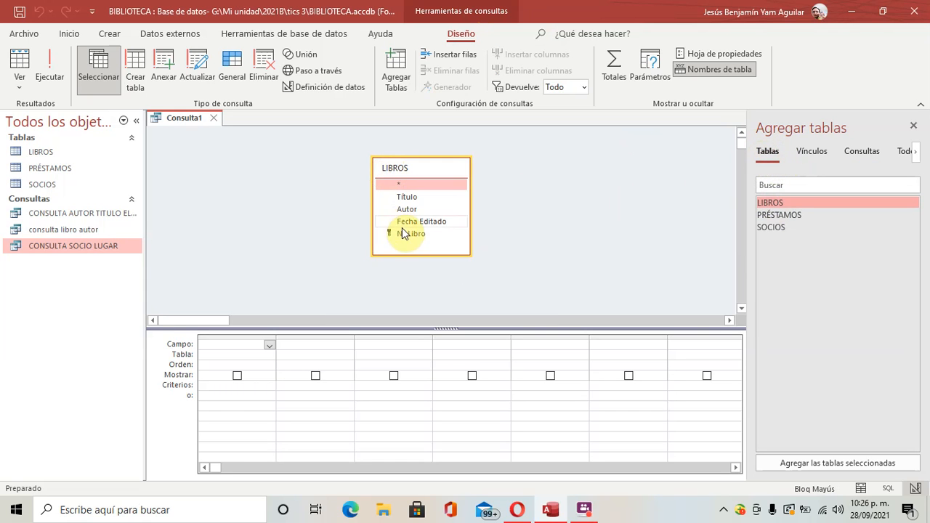
pyautogui.moveTo(407, 197); pyautogui.dragTo(242, 344)
pyautogui.moveTo(407, 210); pyautogui.dragTo(307, 346)
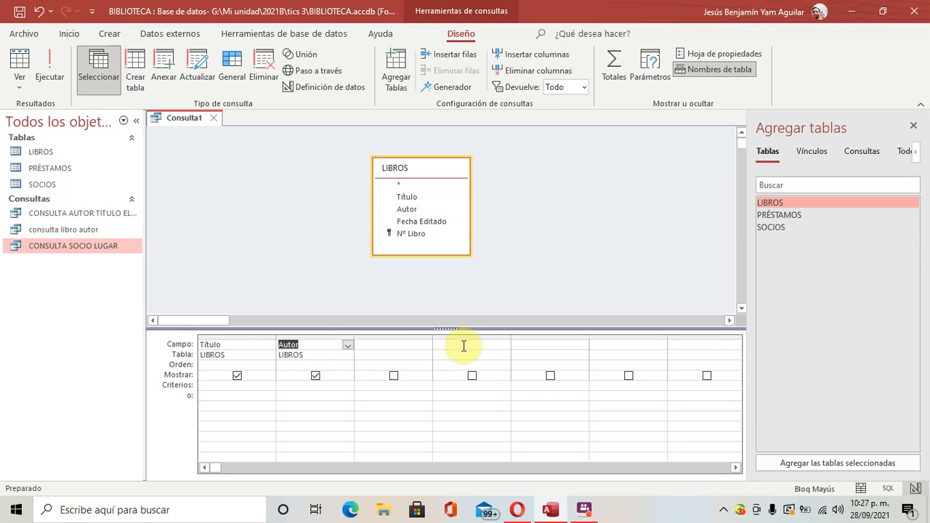
# Enter empty square brackets [] as the criterion of the Autor field to make it a parameter
pyautogui.click(298, 365)
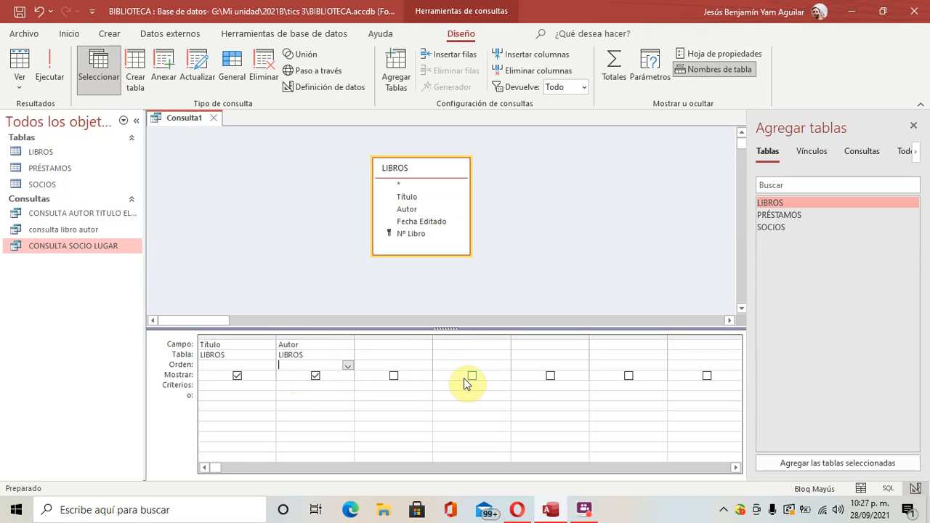
pyautogui.click(286, 386)
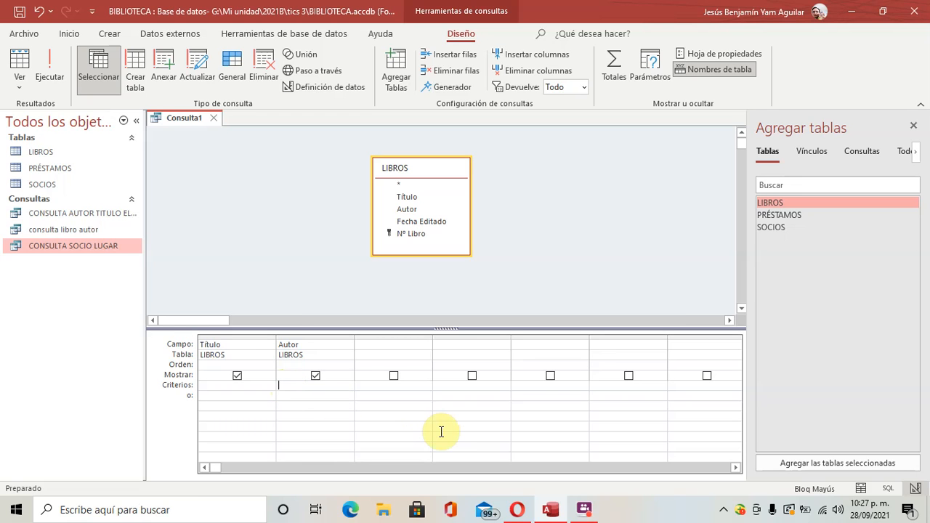
pyautogui.click(281, 387)
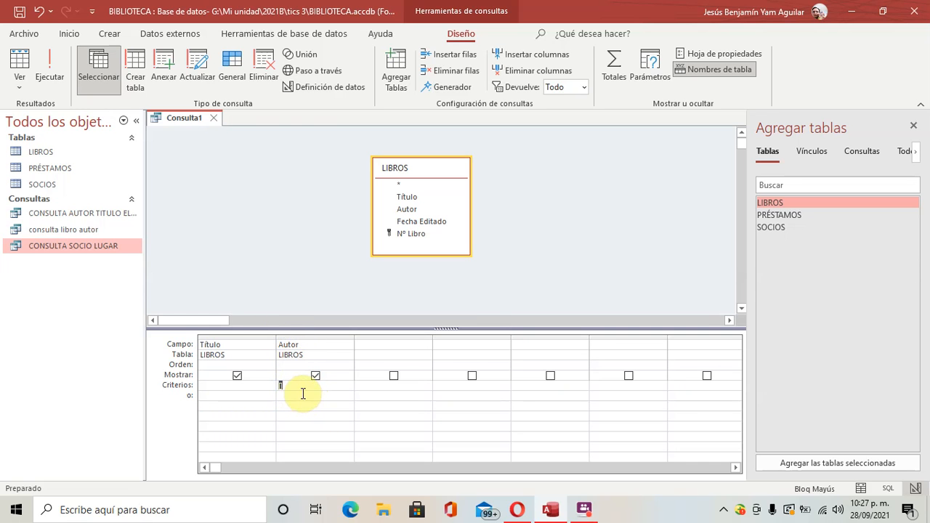
pyautogui.click(279, 346)
pyautogui.click(195, 343)
pyautogui.click(306, 345)
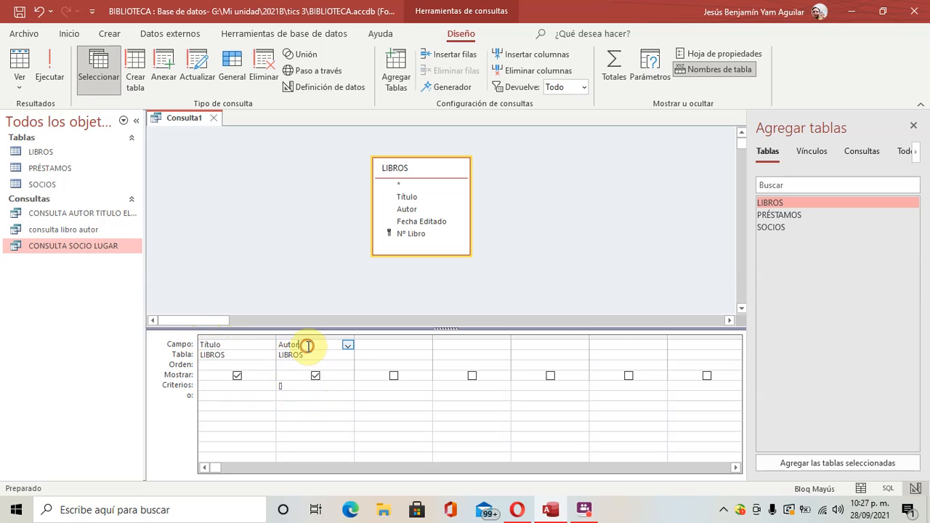
pyautogui.click(289, 385)
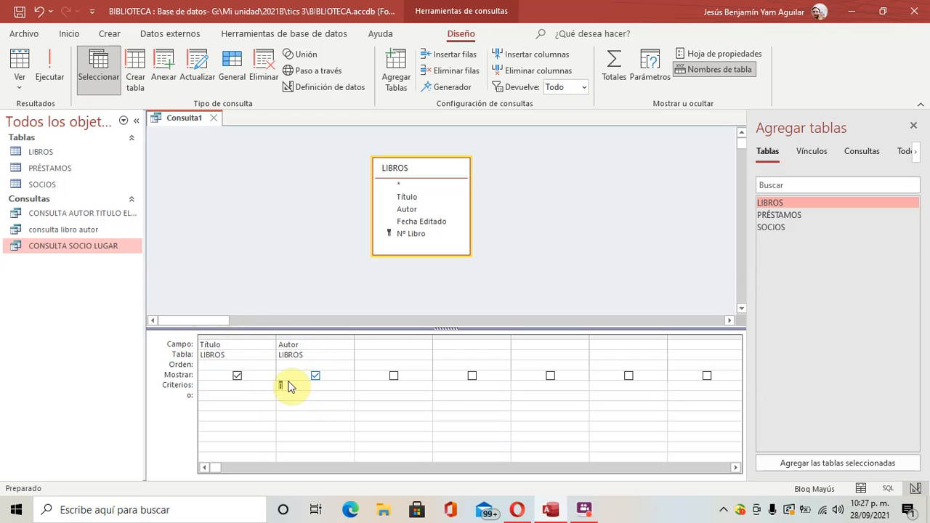
pyautogui.click(291, 385)
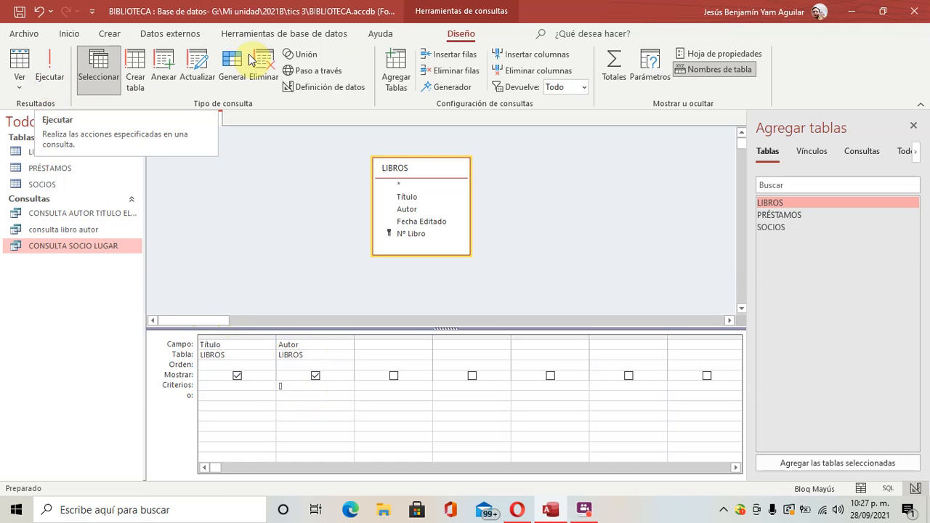
# Run the query and enter the full name of the author of LA FURIA, in capitals, as the parameter value
pyautogui.click(51, 79)
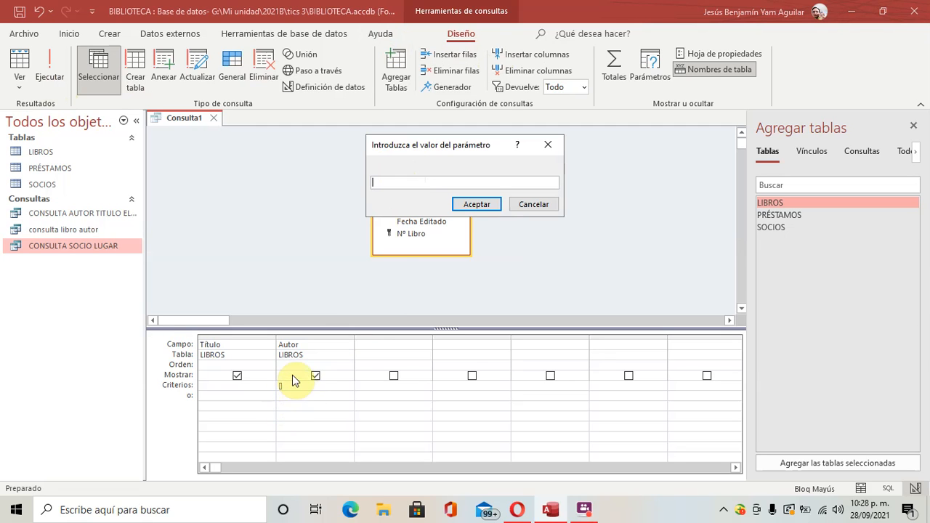
pyautogui.click(394, 184)
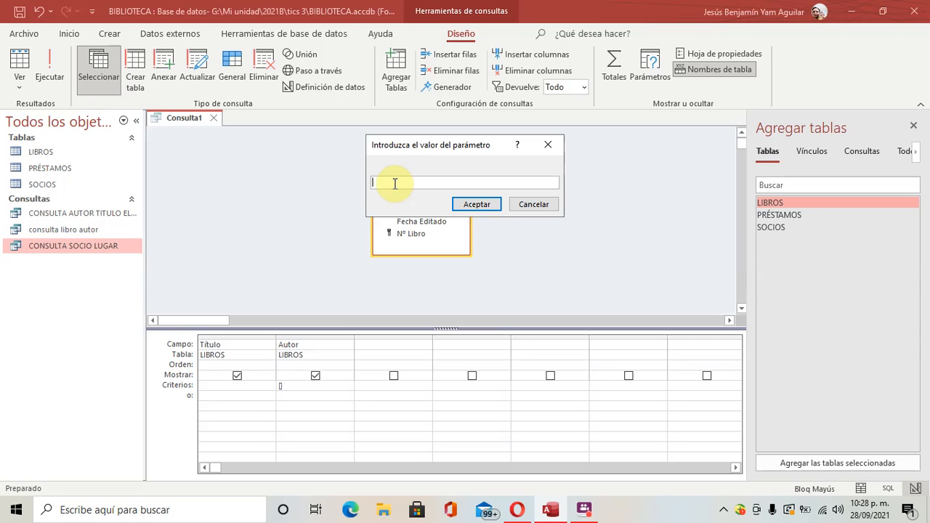
pyautogui.press('capslock')
pyautogui.write('elbi')
pyautogui.press('BackSpace')
pyautogui.press('BackSpace')
pyautogui.press('BackSpace')
pyautogui.press('capslock')
pyautogui.write('ELBIO LENTO')
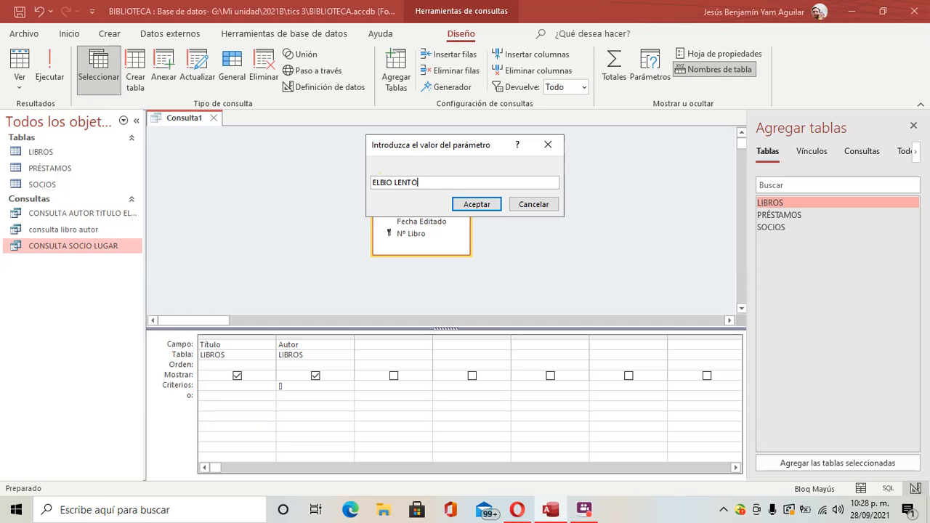
pyautogui.click(476, 205)
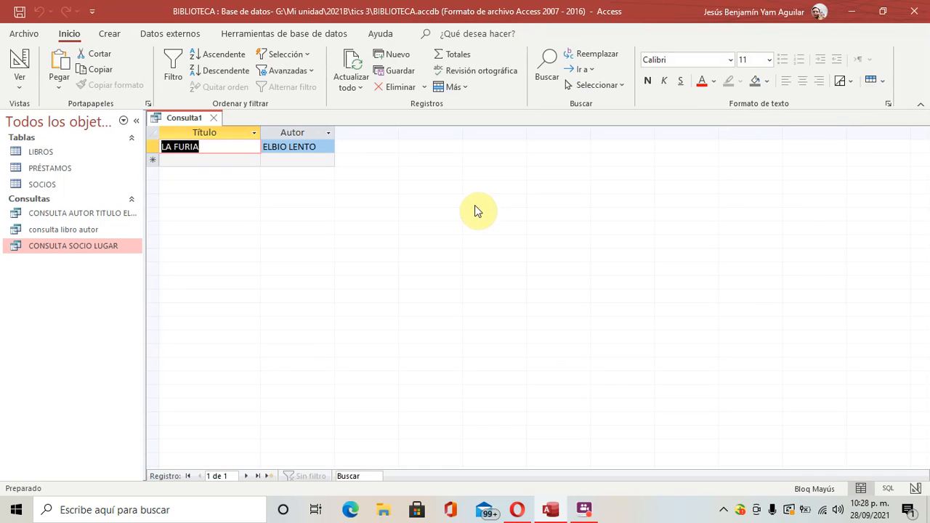
# Save the query as CONSULTA POR AUTOR and close it
pyautogui.rightClick(195, 120)
pyautogui.click(207, 131)
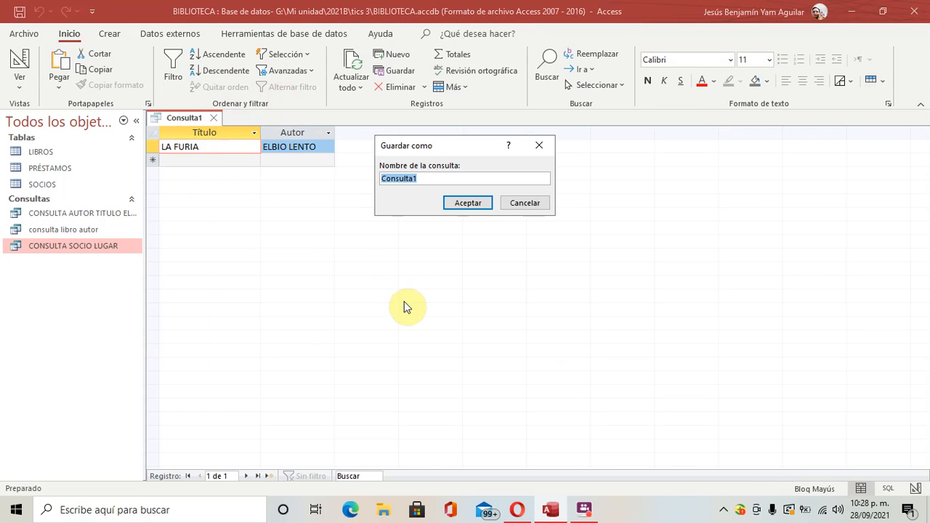
pyautogui.write('COSNULTA')
pyautogui.press('BackSpace')
pyautogui.press('BackSpace')
pyautogui.press('BackSpace')
pyautogui.press('BackSpace')
pyautogui.press('BackSpace')
pyautogui.press('BackSpace')
pyautogui.write('NSULTA POR AUTOR')
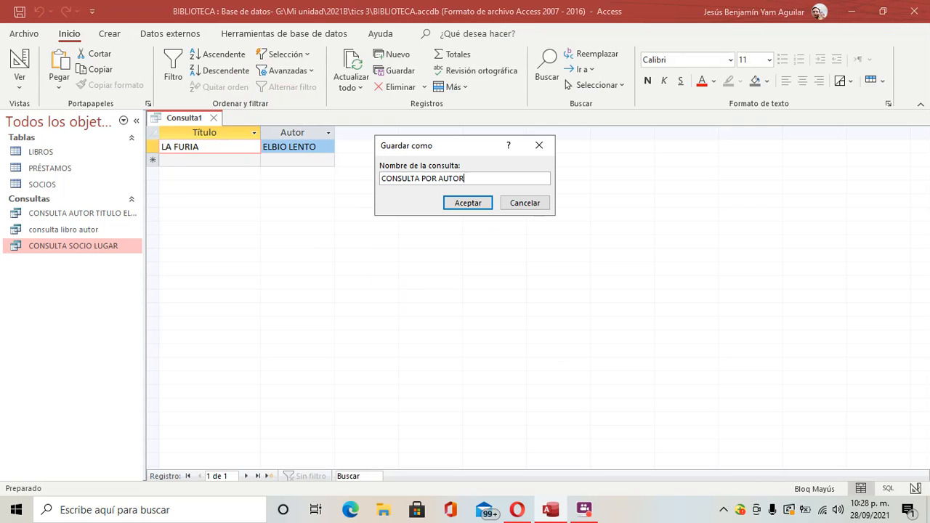
pyautogui.click(468, 203)
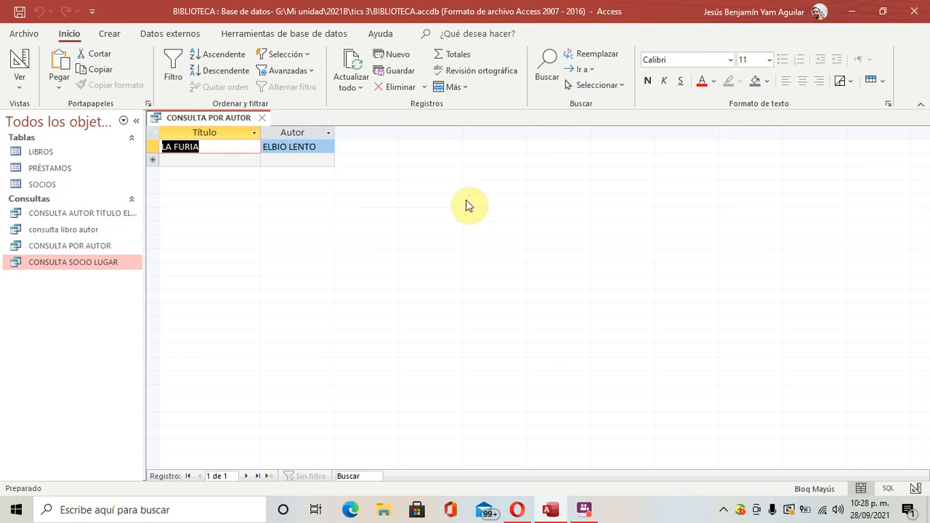
pyautogui.click(259, 117)
# Check the authors in the LIBROS table, run CONSULTA POR AUTOR with the full name of EL METEORÓLOGO's author, and close the result
pyautogui.doubleClick(65, 153)
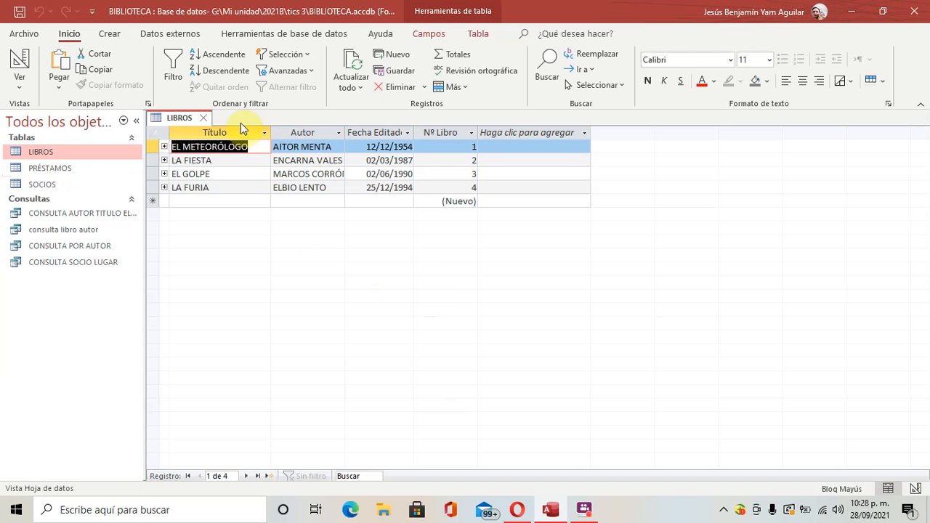
pyautogui.click(203, 118)
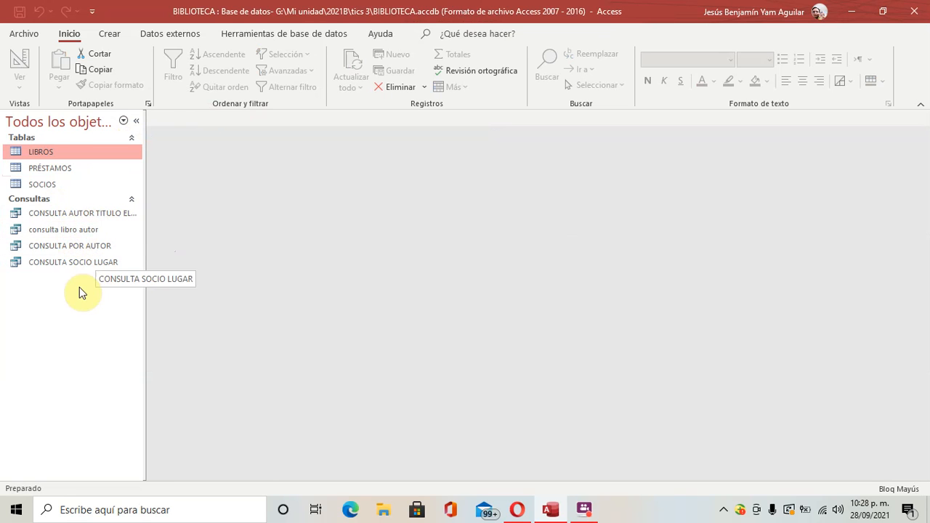
pyautogui.click(95, 247)
pyautogui.doubleClick(95, 247)
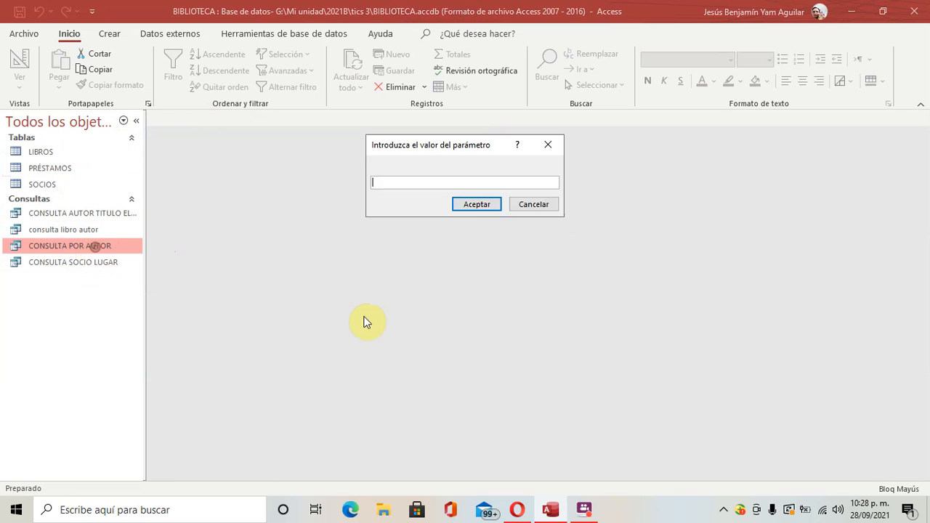
pyautogui.click(390, 184)
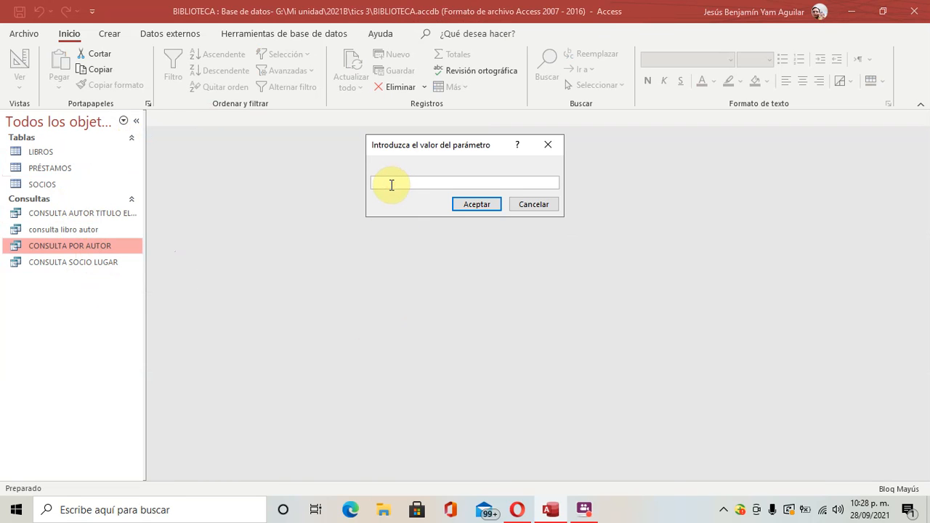
pyautogui.write('AITOR ')
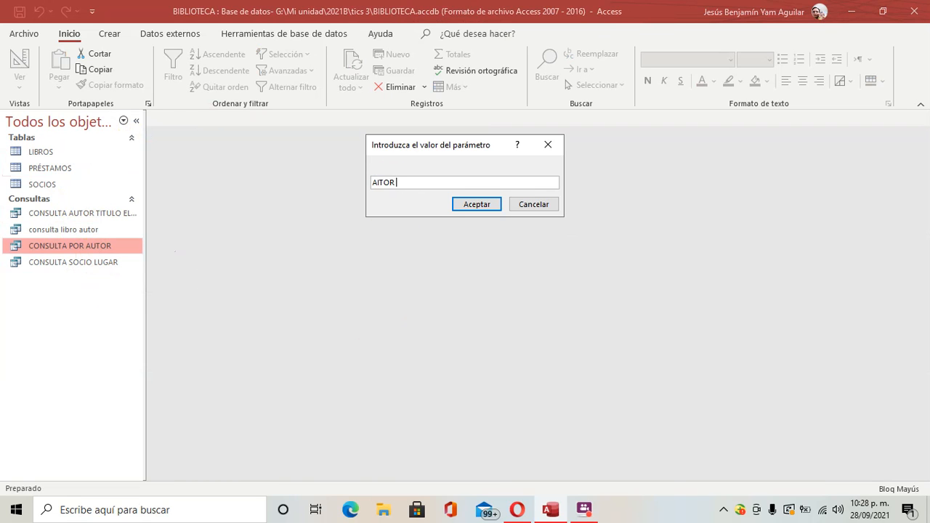
pyautogui.write('MENTA')
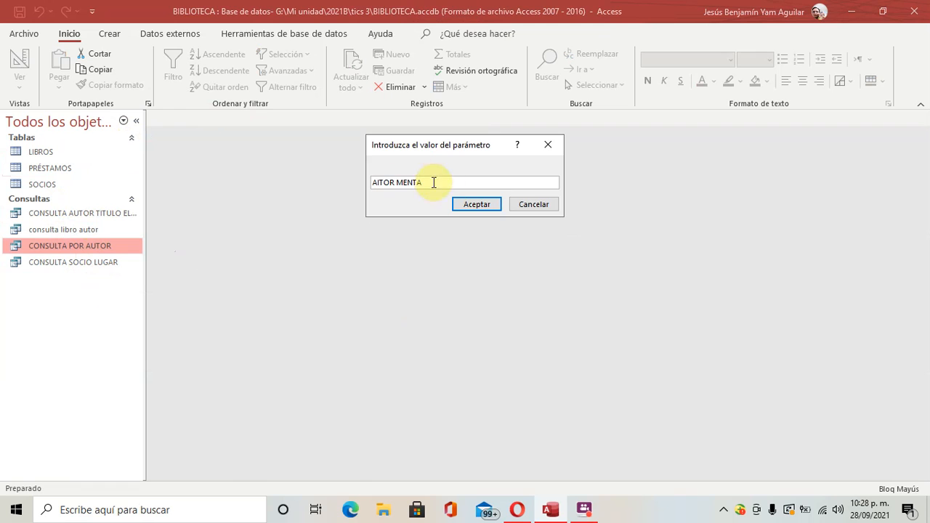
pyautogui.click(467, 207)
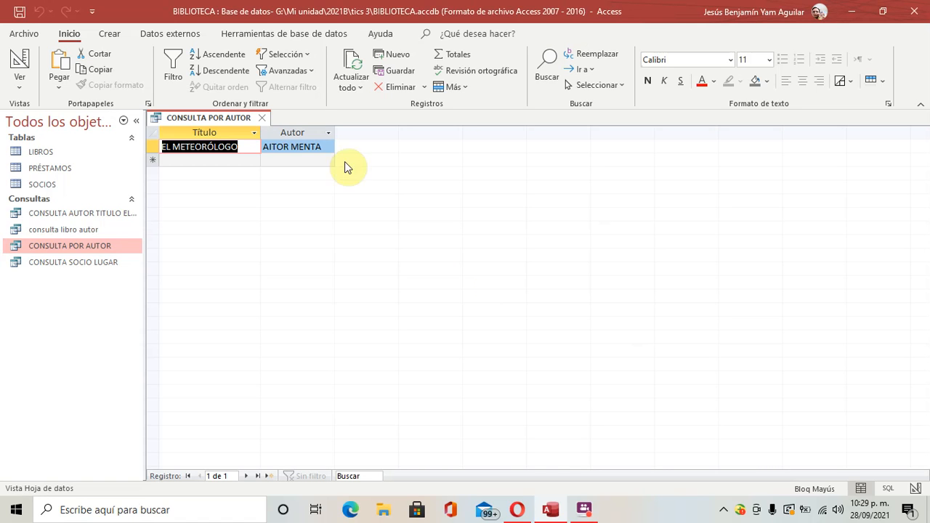
pyautogui.click(263, 118)
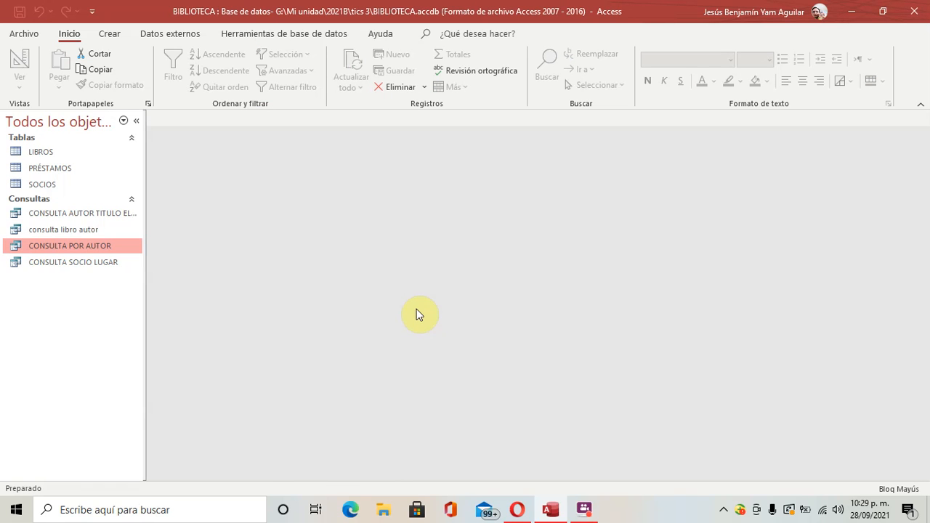
# Create a new query in design view with the Título, Autor and Fecha Editado fields of the LIBROS table
pyautogui.click(112, 37)
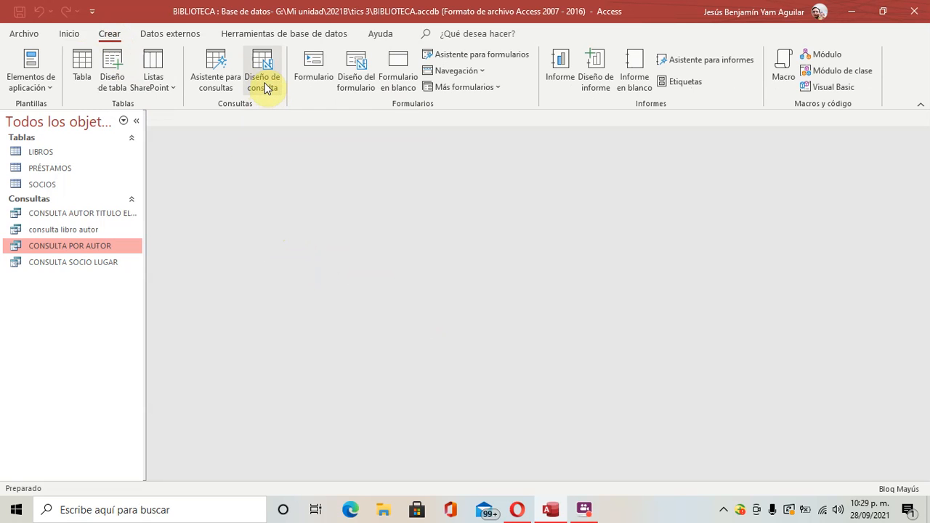
pyautogui.click(264, 86)
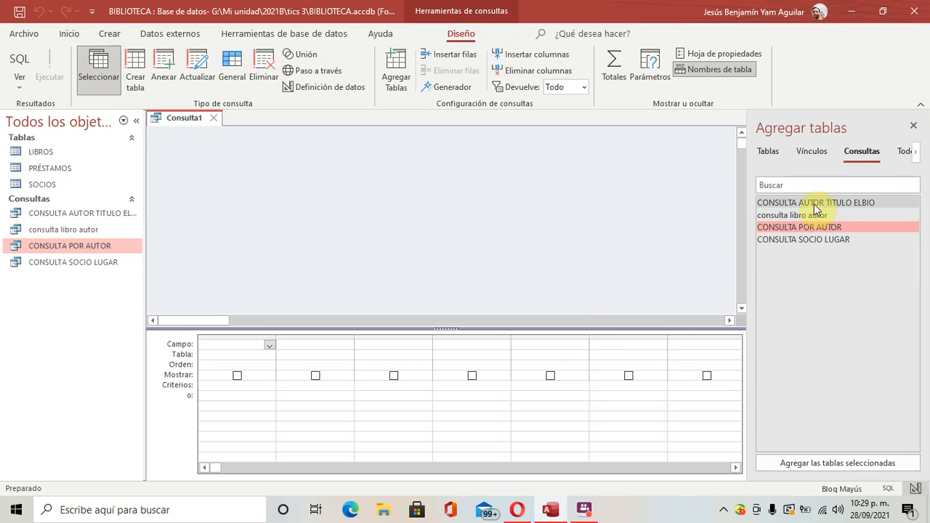
pyautogui.click(795, 215)
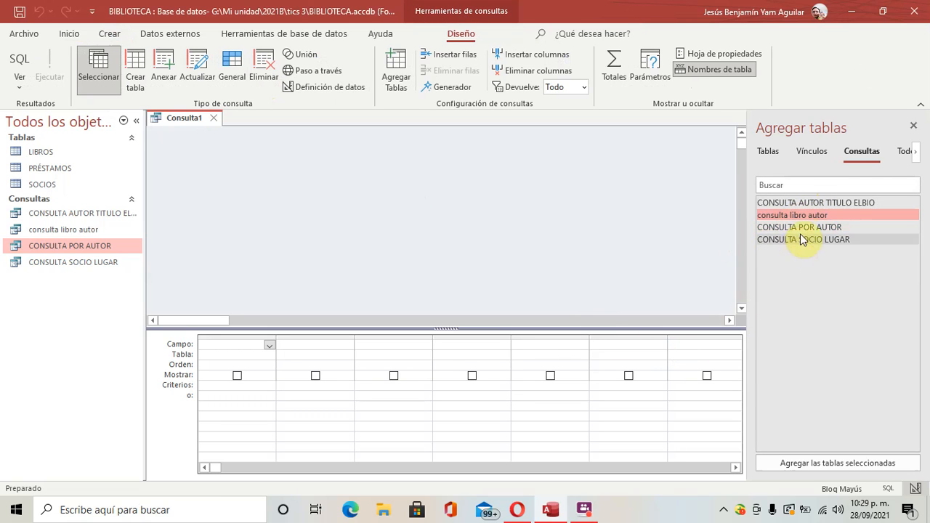
pyautogui.click(824, 204)
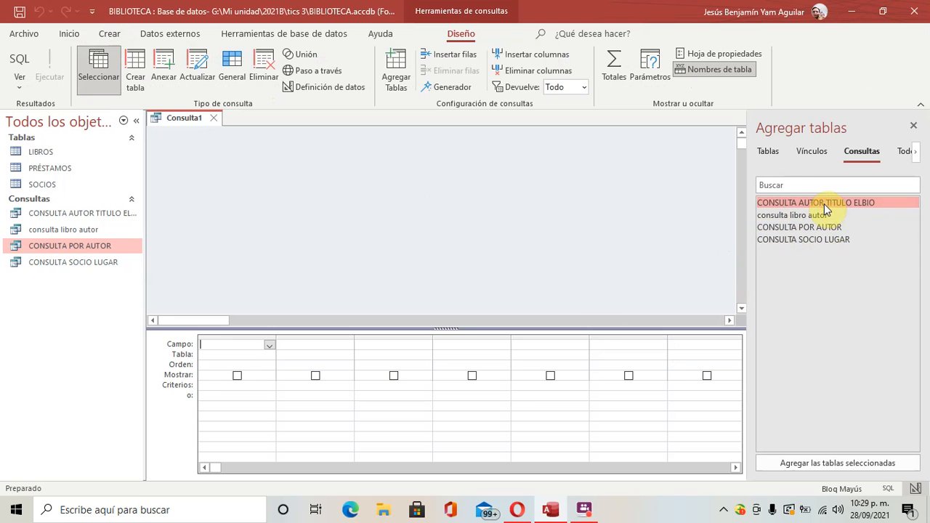
pyautogui.click(768, 152)
pyautogui.moveTo(772, 204); pyautogui.dragTo(240, 351)
pyautogui.moveTo(433, 212); pyautogui.dragTo(291, 348)
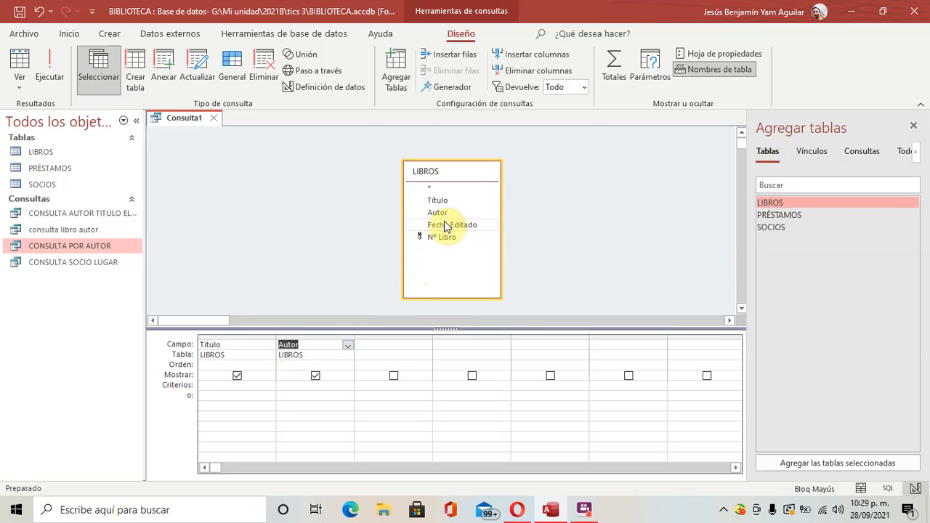
pyautogui.moveTo(444, 224); pyautogui.dragTo(394, 346)
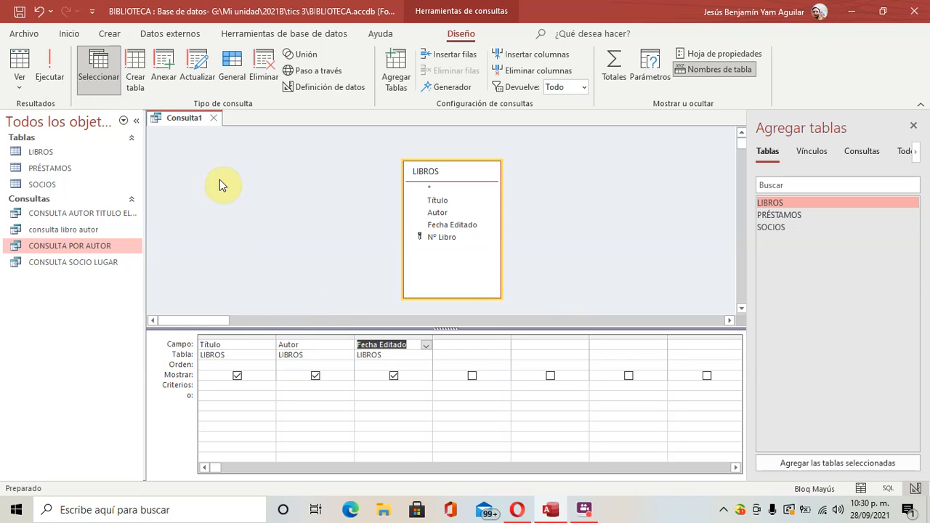
pyautogui.click(193, 77)
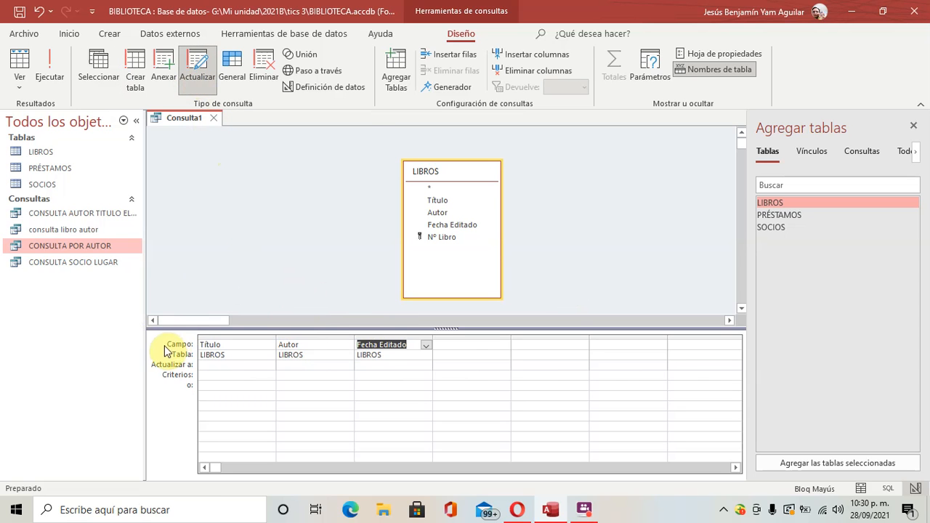
pyautogui.click(194, 72)
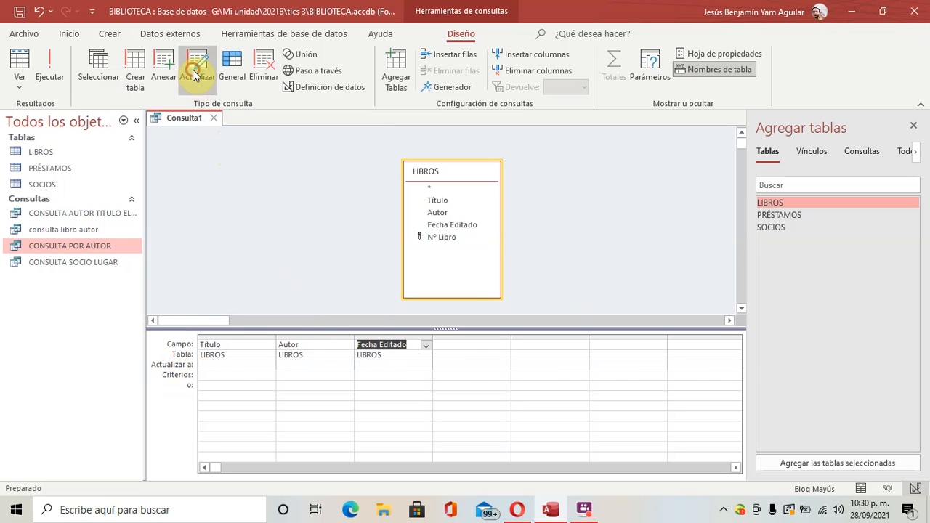
pyautogui.click(202, 74)
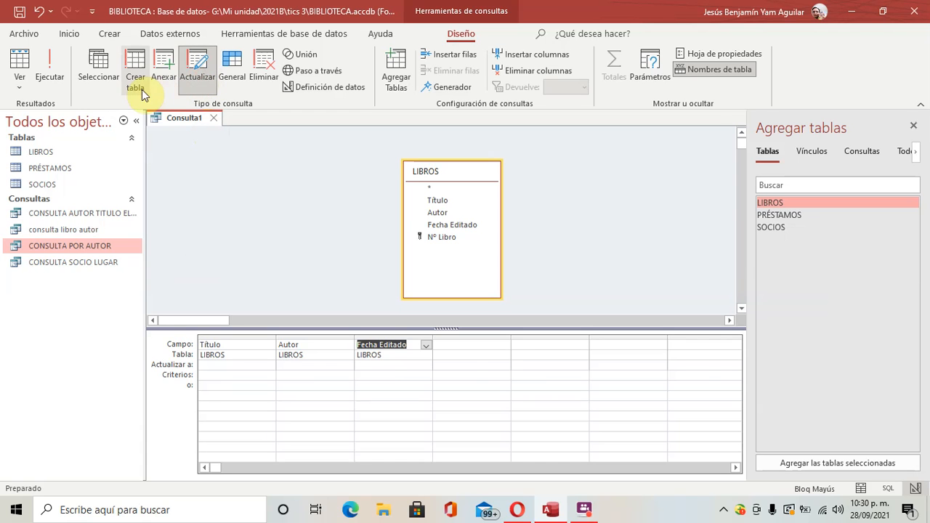
pyautogui.click(99, 72)
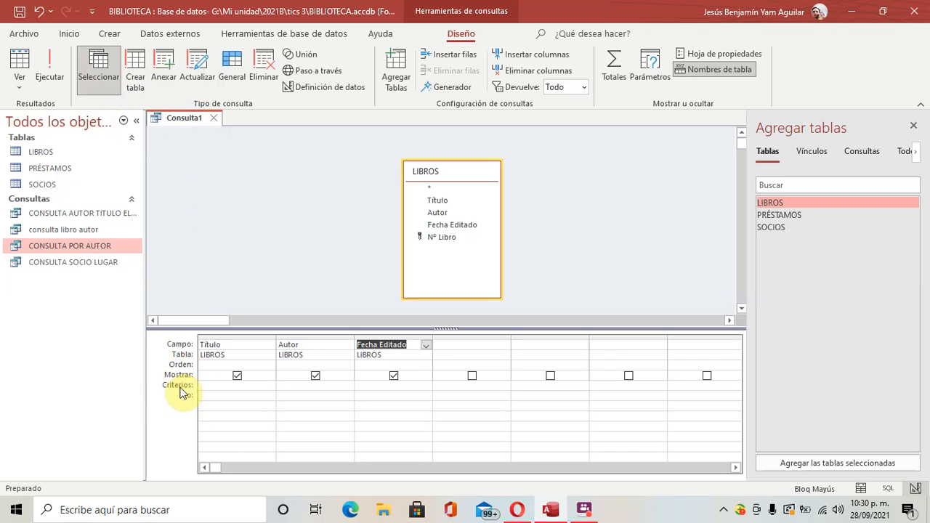
# Make it an update query that replaces the full name of LA FURIA's author in the Autor field with a new full name in capitals
pyautogui.click(203, 84)
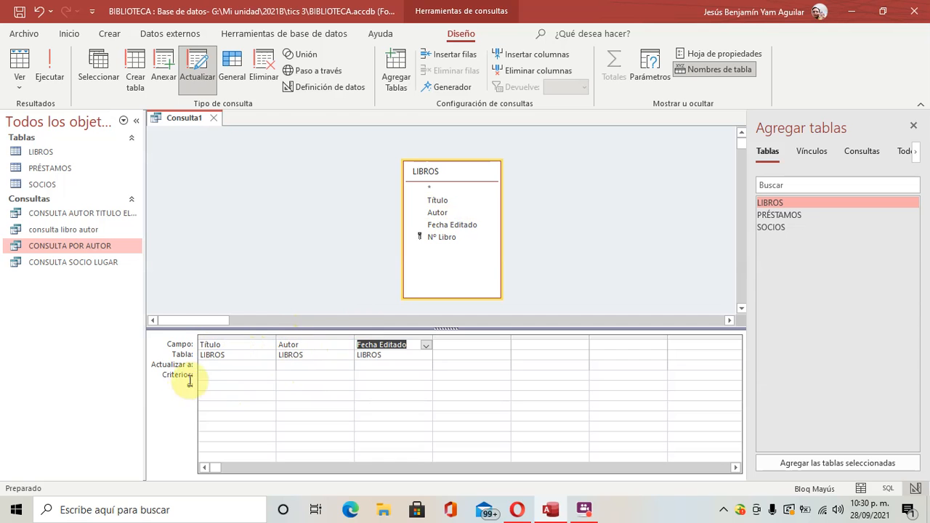
pyautogui.click(287, 376)
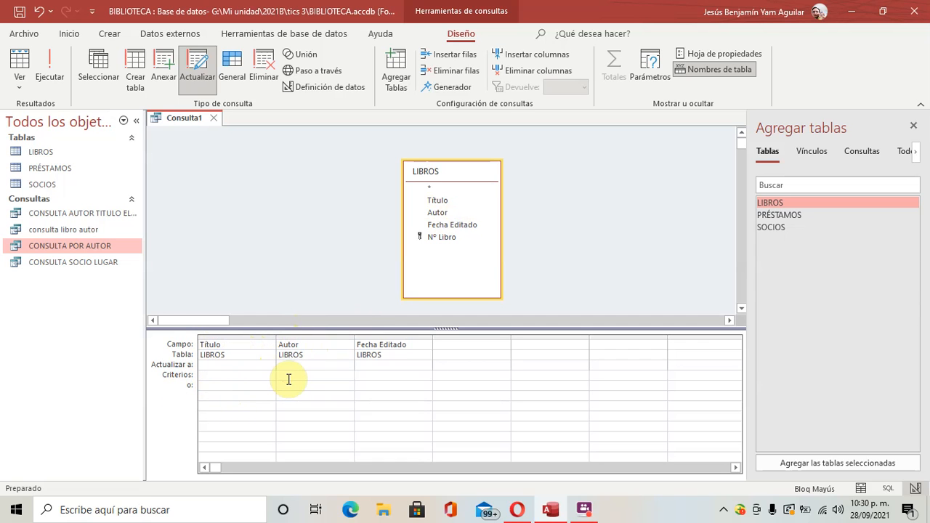
pyautogui.write('EL')
pyautogui.write('M')
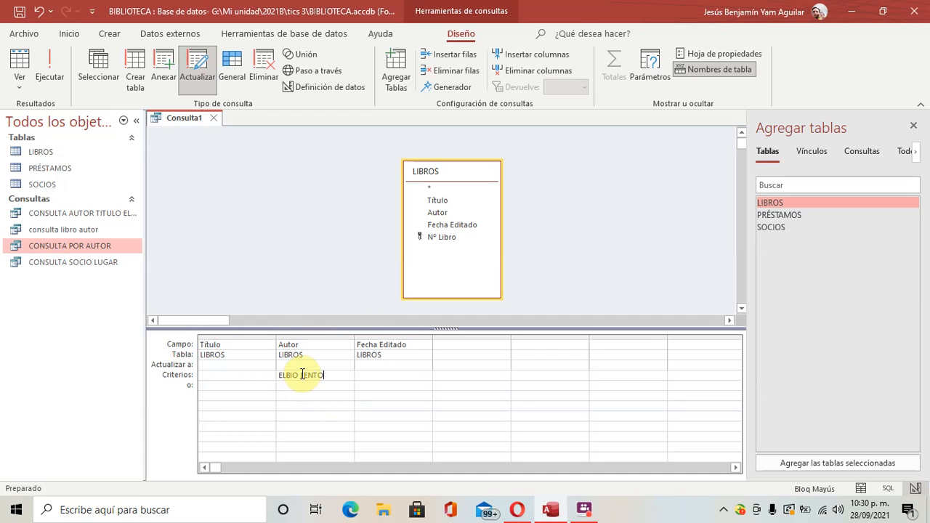
pyautogui.click(301, 364)
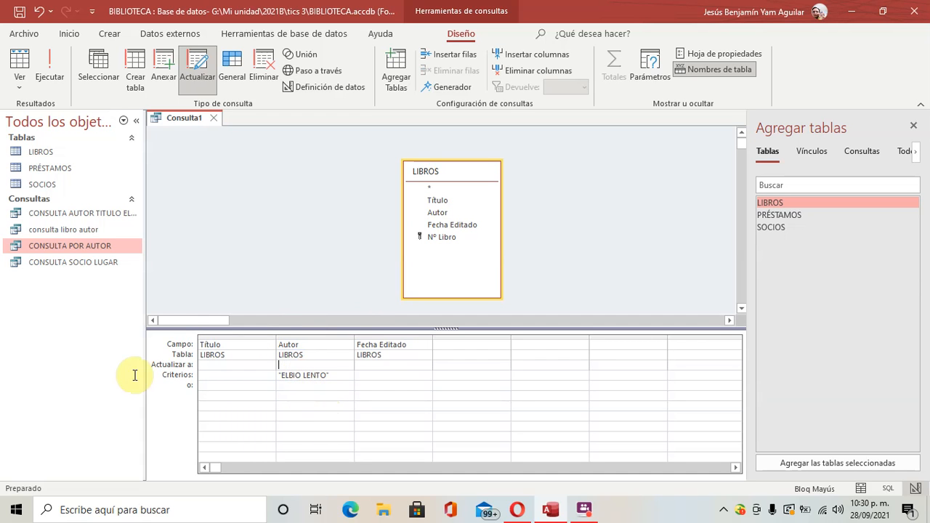
pyautogui.click(291, 365)
pyautogui.write('ELMAS BIOLENTO')
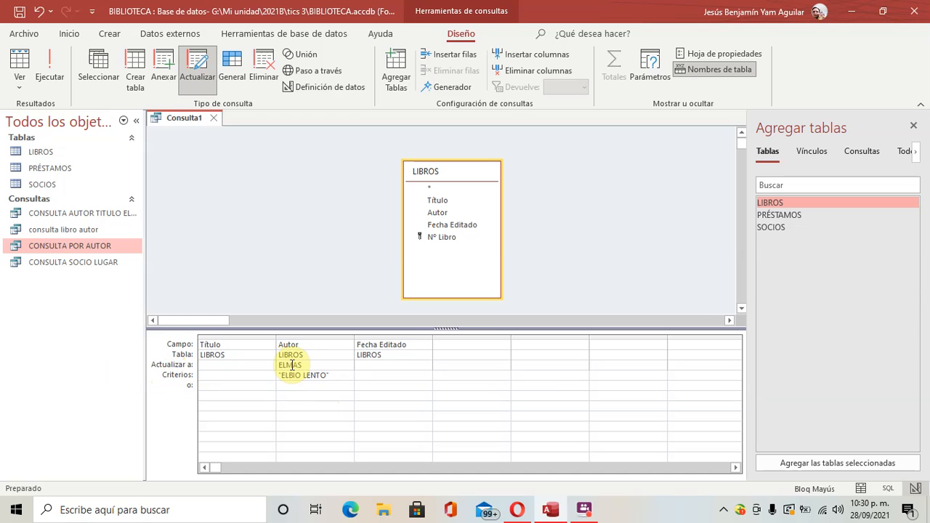
# Run the update query and accept the update of the records
pyautogui.click(334, 374)
pyautogui.moveTo(334, 373); pyautogui.dragTo(276, 372)
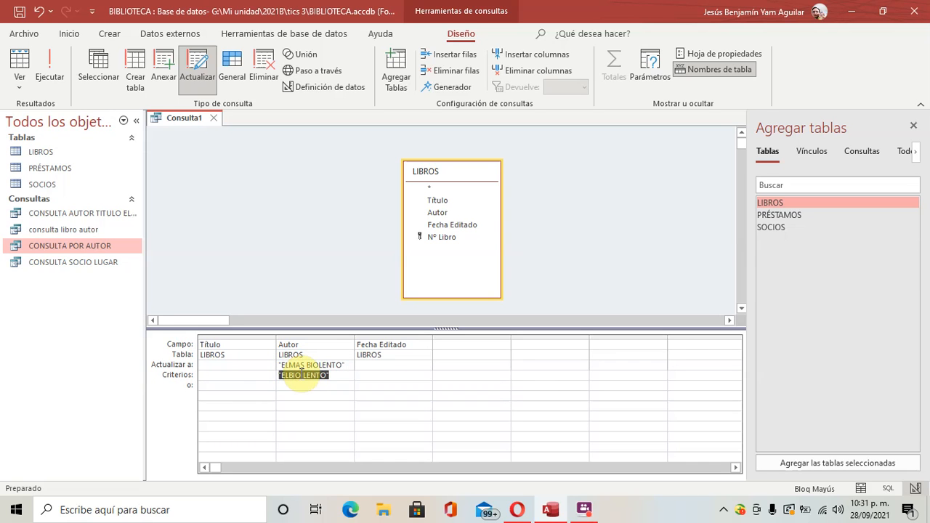
pyautogui.click(335, 372)
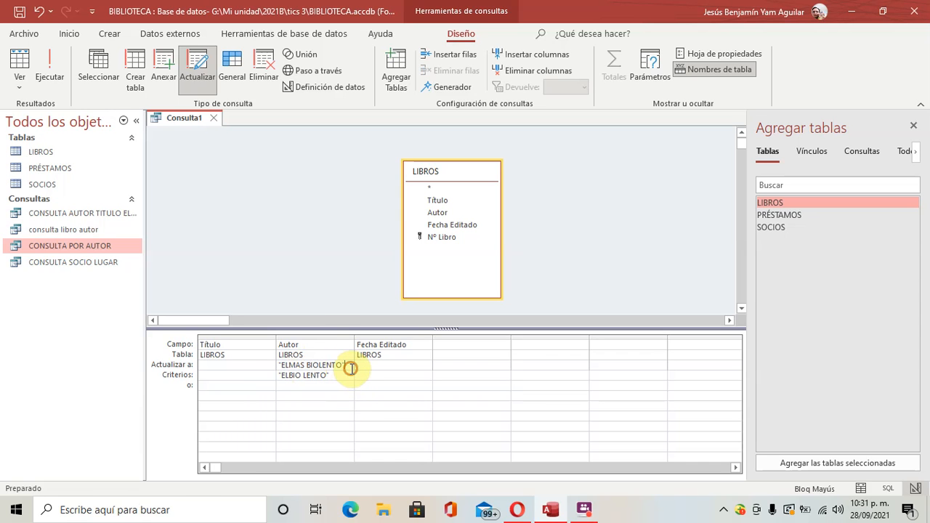
pyautogui.click(48, 86)
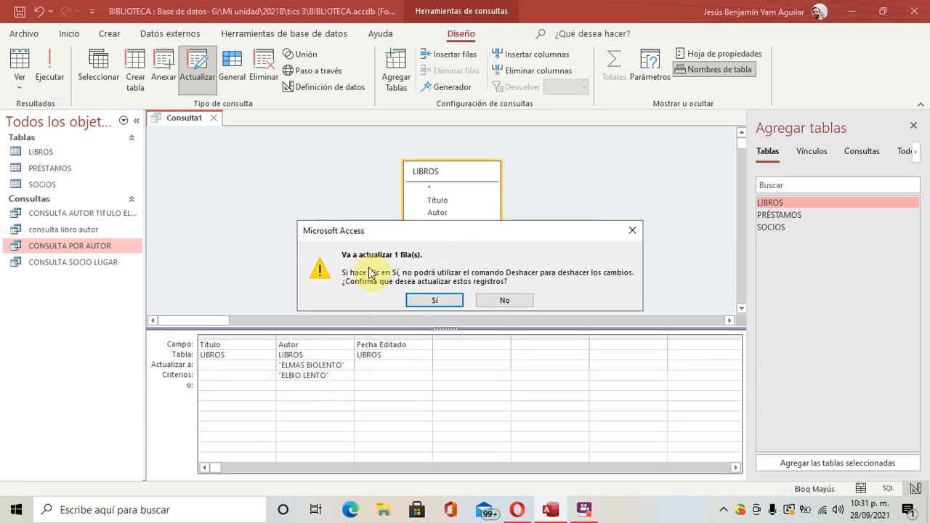
pyautogui.click(434, 300)
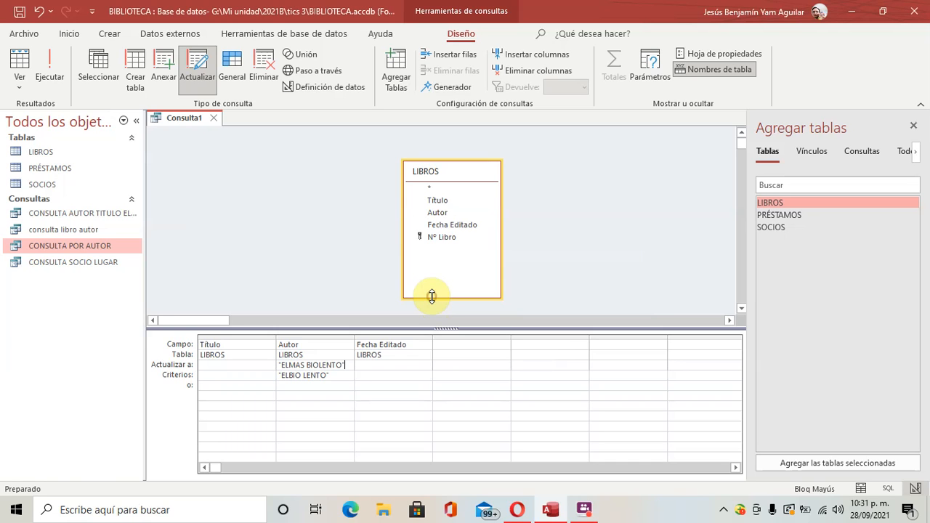
# Save the query as CONSULTA ACTUALIZAR AUTOR and close it
pyautogui.rightClick(169, 120)
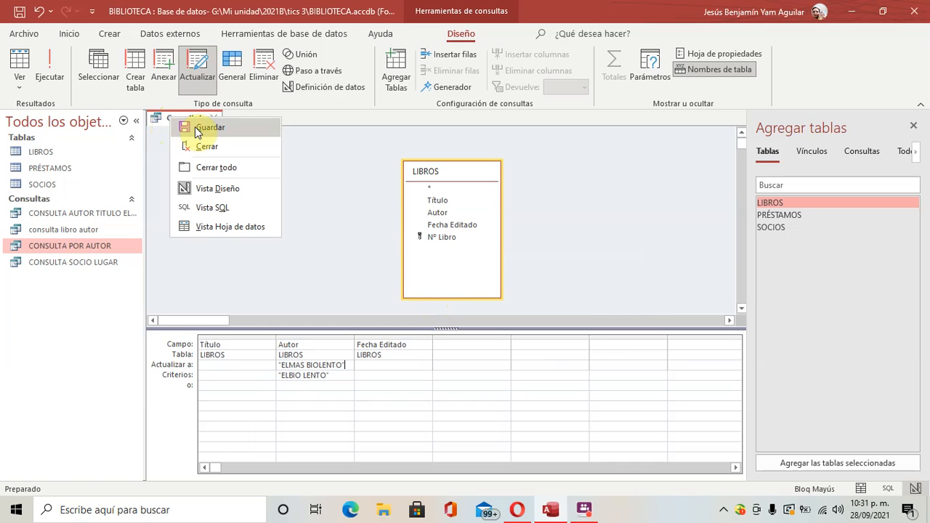
pyautogui.click(190, 127)
pyautogui.press('BackSpace')
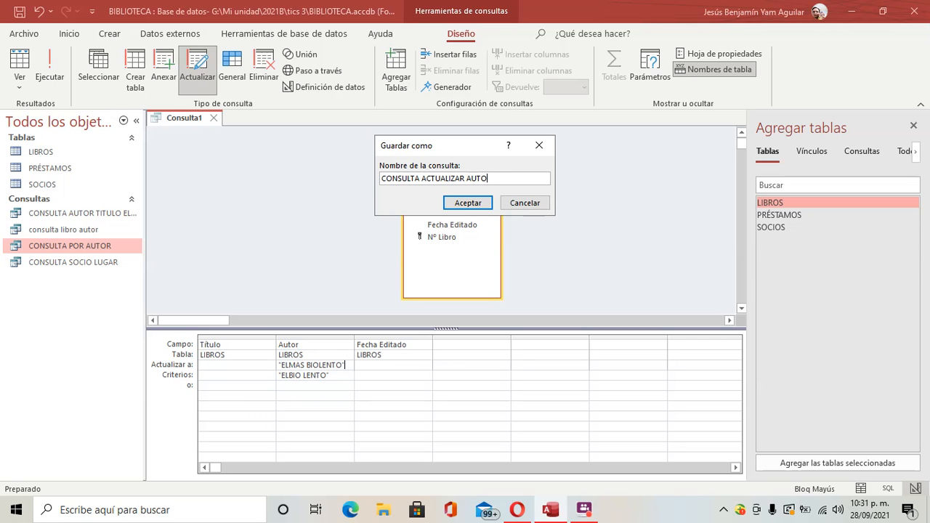
pyautogui.click(468, 203)
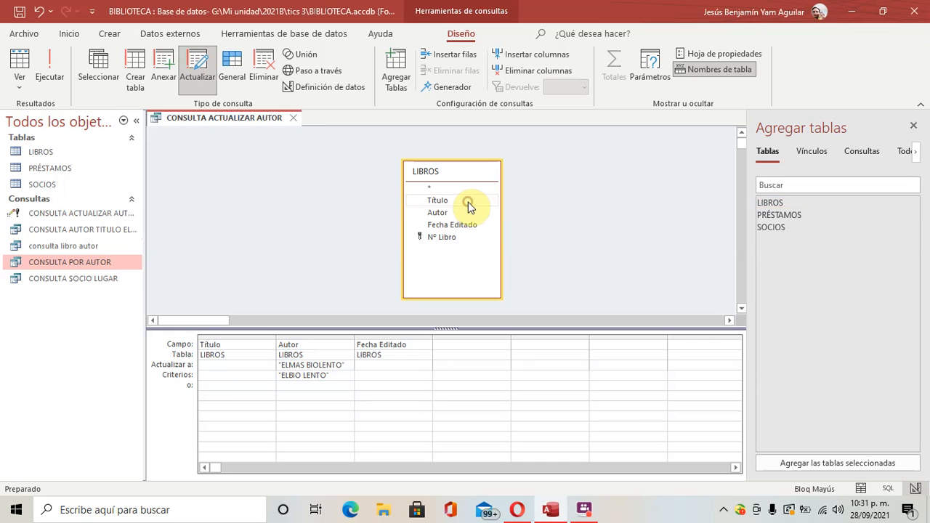
pyautogui.click(292, 119)
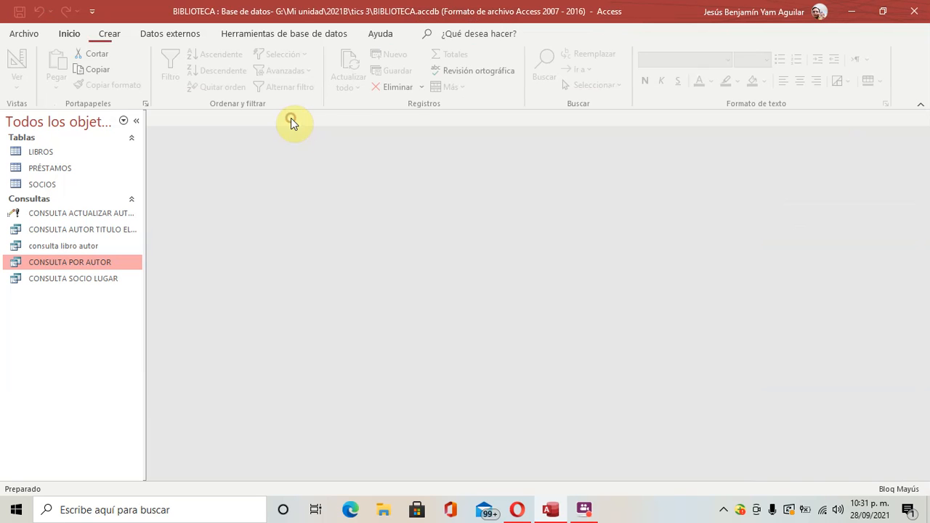
# Check the author of LA FURIA in the LIBROS table and close the table
pyautogui.click(50, 190)
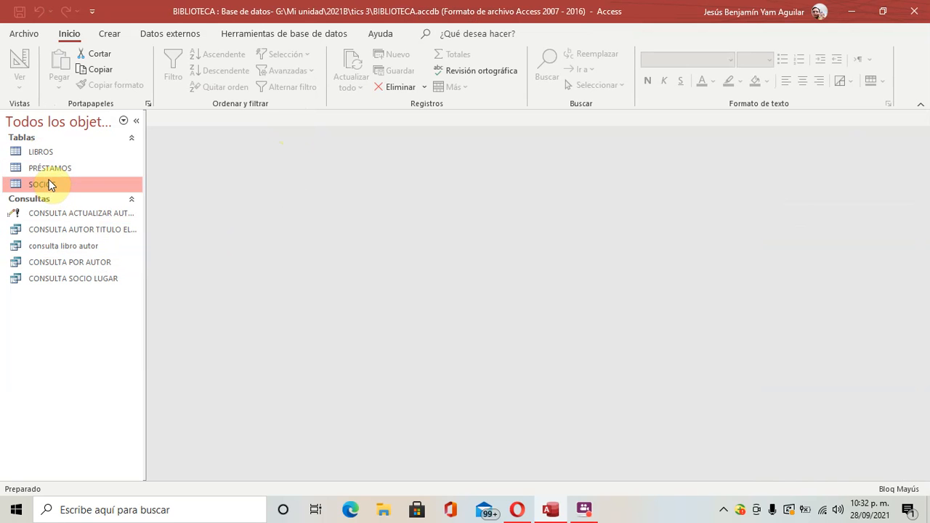
pyautogui.click(50, 154)
pyautogui.doubleClick(50, 154)
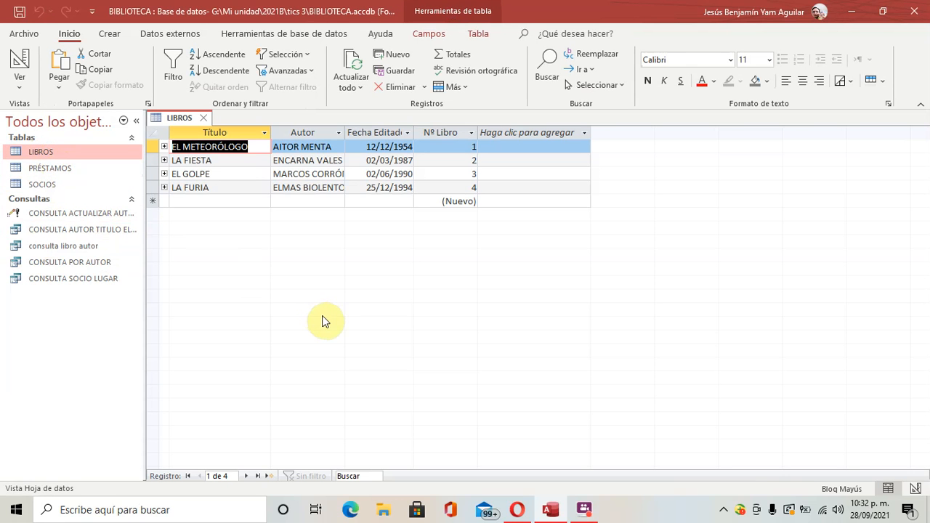
pyautogui.click(259, 188)
pyautogui.click(290, 186)
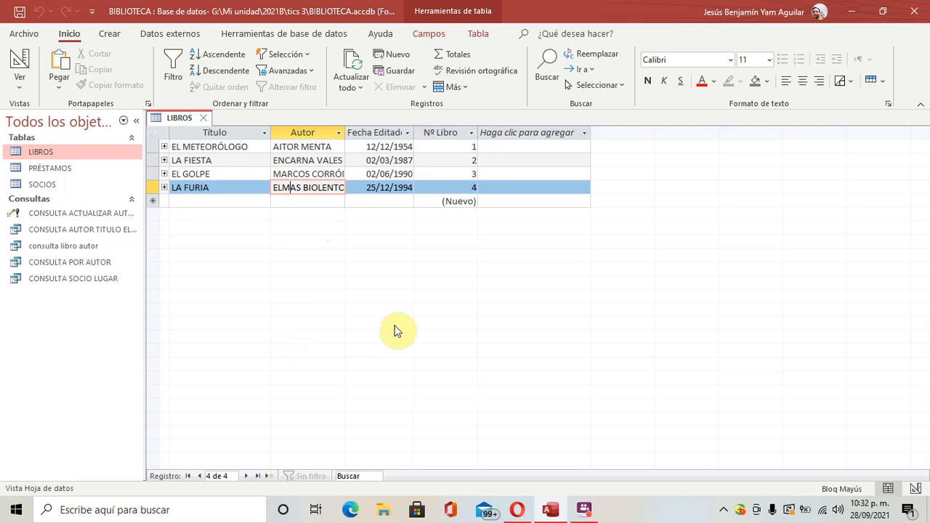
pyautogui.click(202, 120)
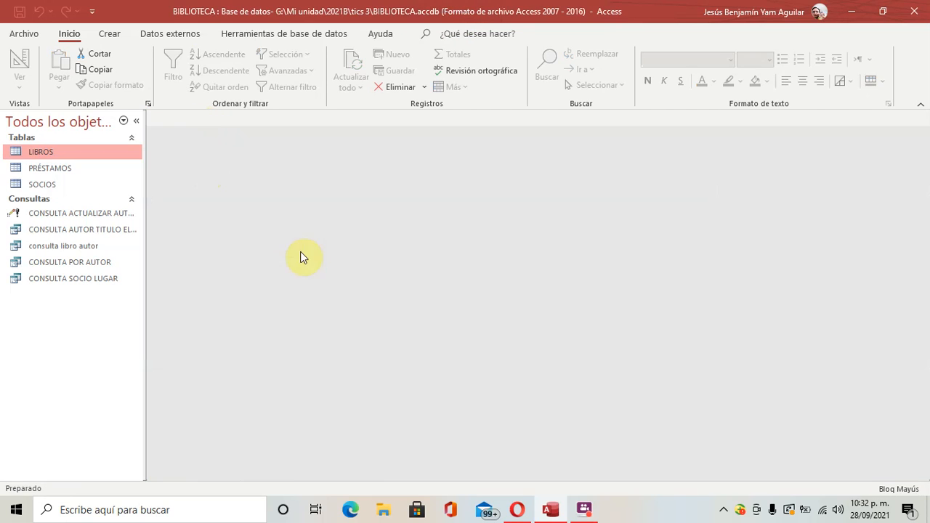
# Create another query in design view with the Título and Autor fields of the LIBROS table
pyautogui.click(111, 34)
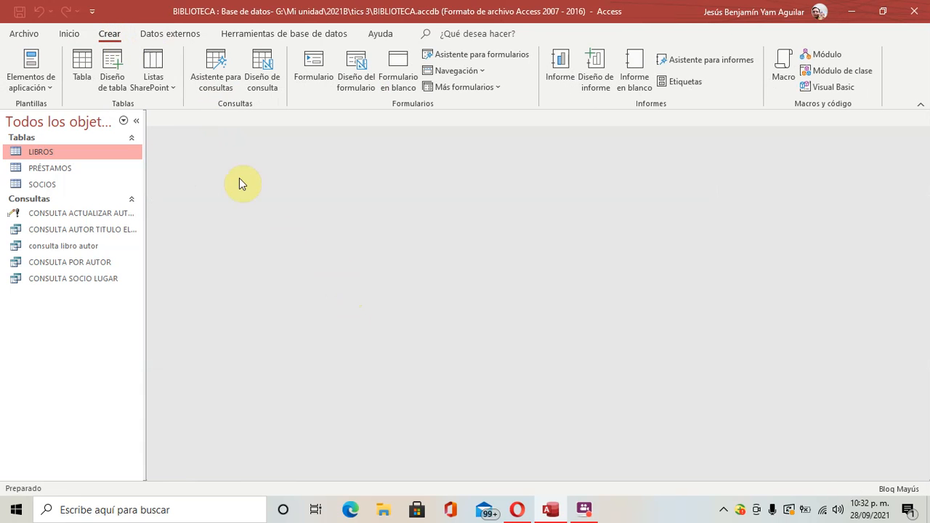
pyautogui.click(268, 88)
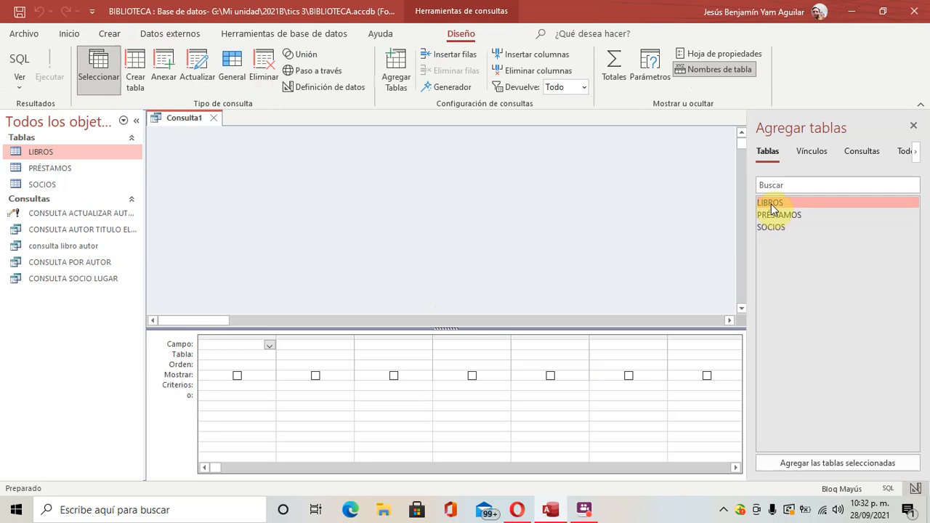
pyautogui.moveTo(776, 207); pyautogui.dragTo(253, 345)
pyautogui.moveTo(394, 220); pyautogui.dragTo(320, 342)
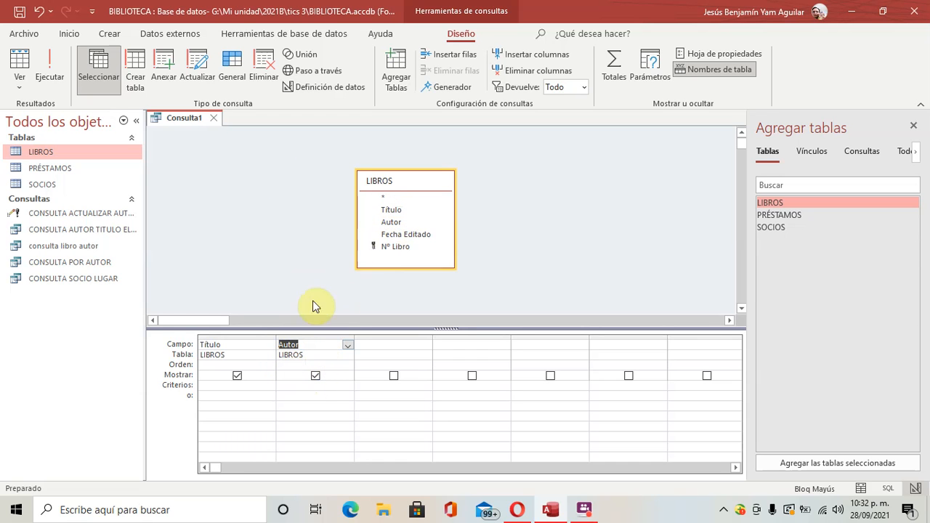
# Turn the query into a delete query and enter the new full name of LA FURIA's author, in capitals, as the Autor criterion
pyautogui.click(267, 76)
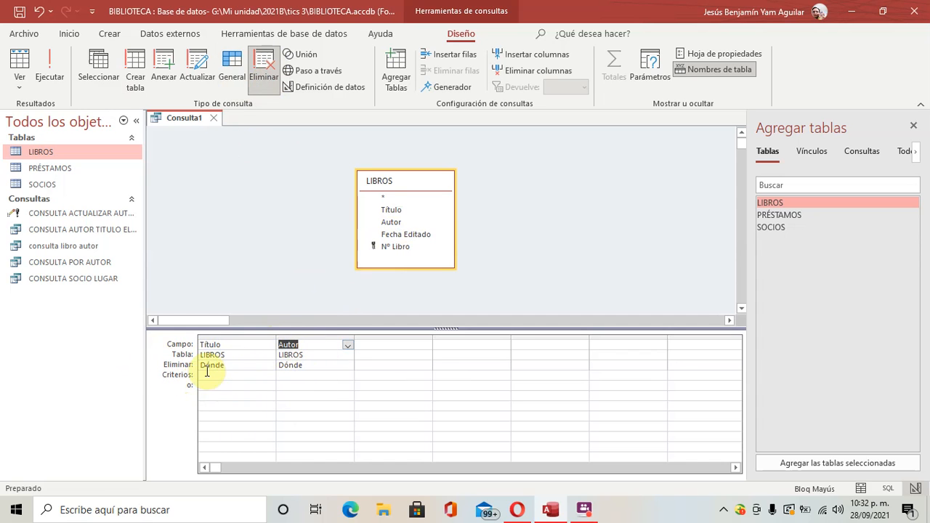
pyautogui.click(289, 376)
pyautogui.write('ELIAS')
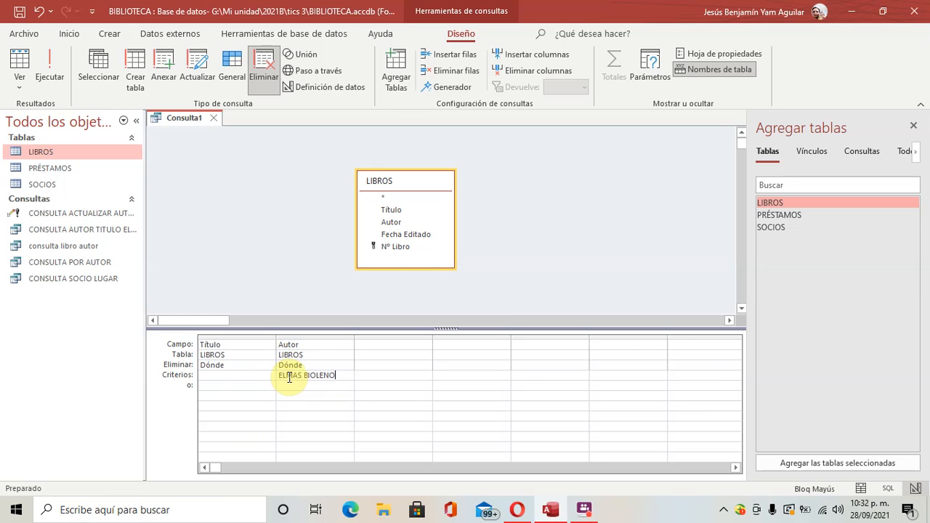
pyautogui.write(' BIOLENTO')
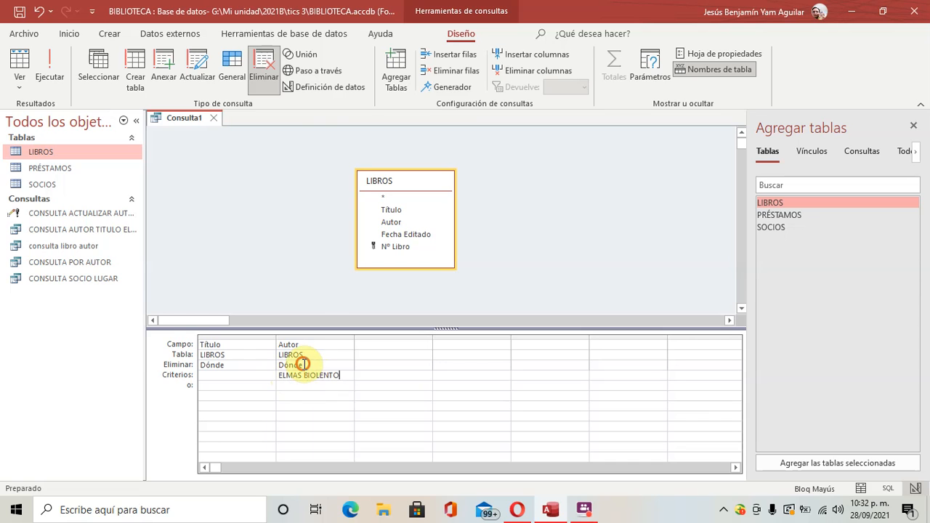
pyautogui.click(303, 365)
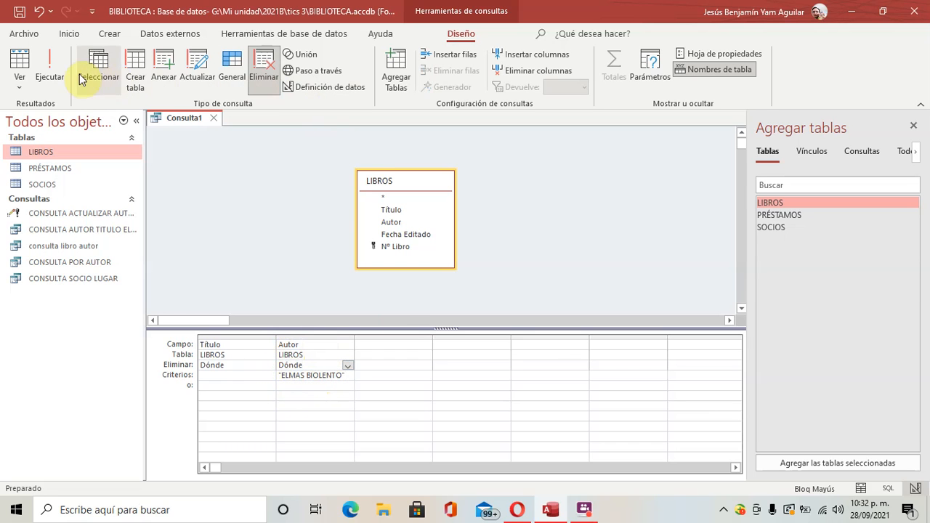
# Run the delete query on the LIBROS table and accept the permanent removal of the matching record
pyautogui.click(57, 70)
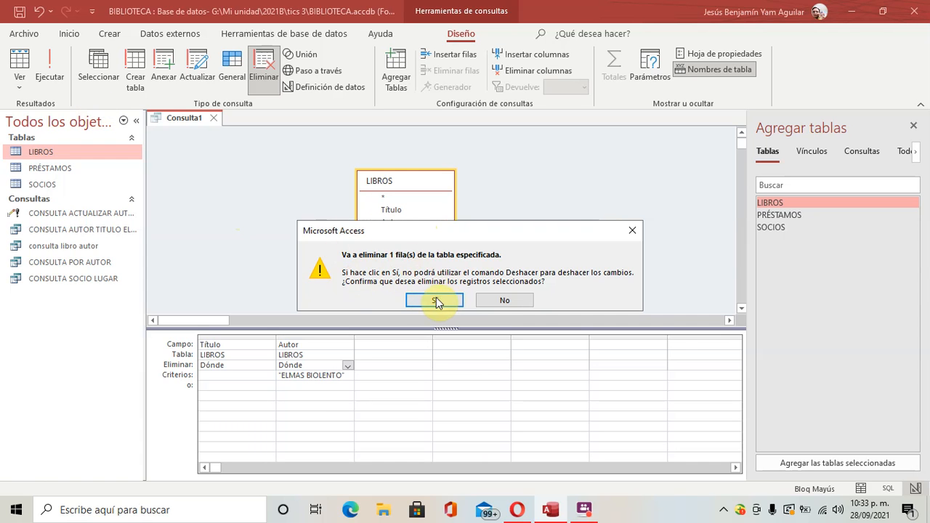
pyautogui.click(434, 300)
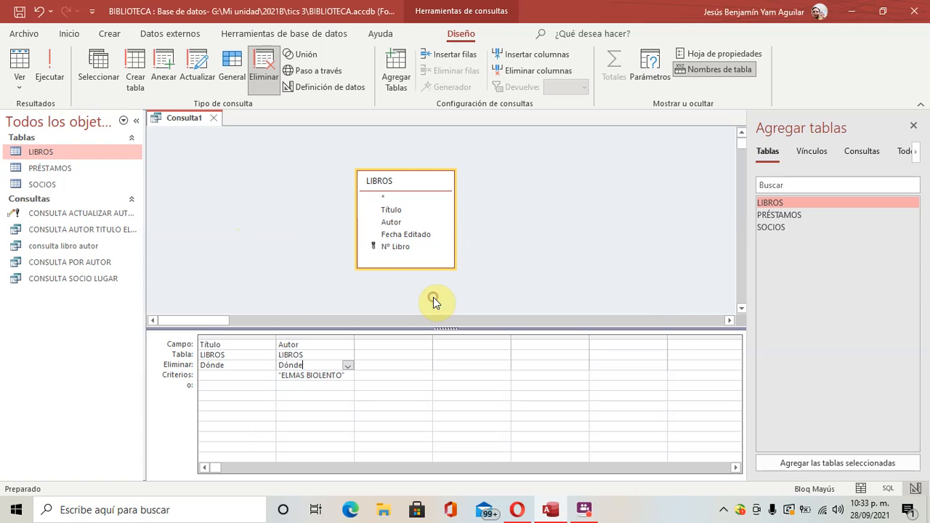
# Save the delete query as CONSULTA ELIMINAR LIBRO POR AUTOR and close it
pyautogui.rightClick(183, 119)
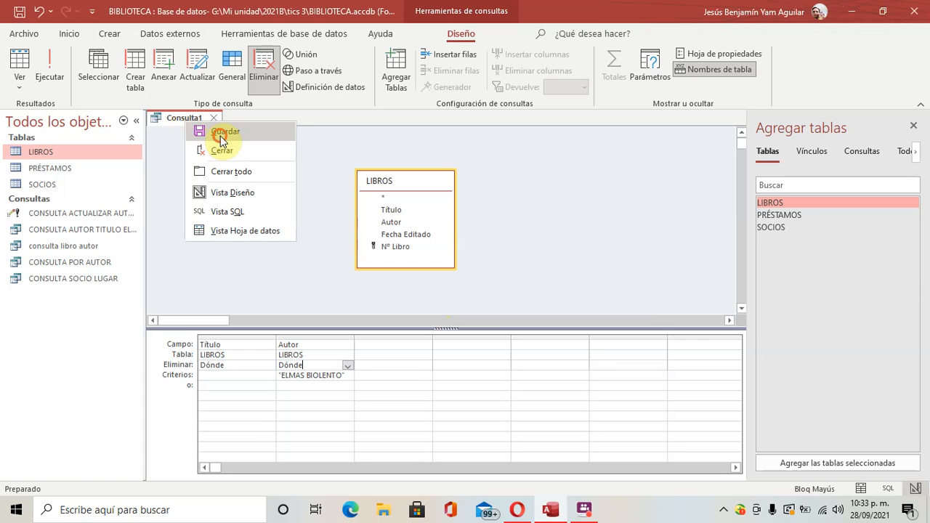
pyautogui.click(220, 133)
pyautogui.write('CONSULTA ELIMINAR LIBRO POR AUTOR')
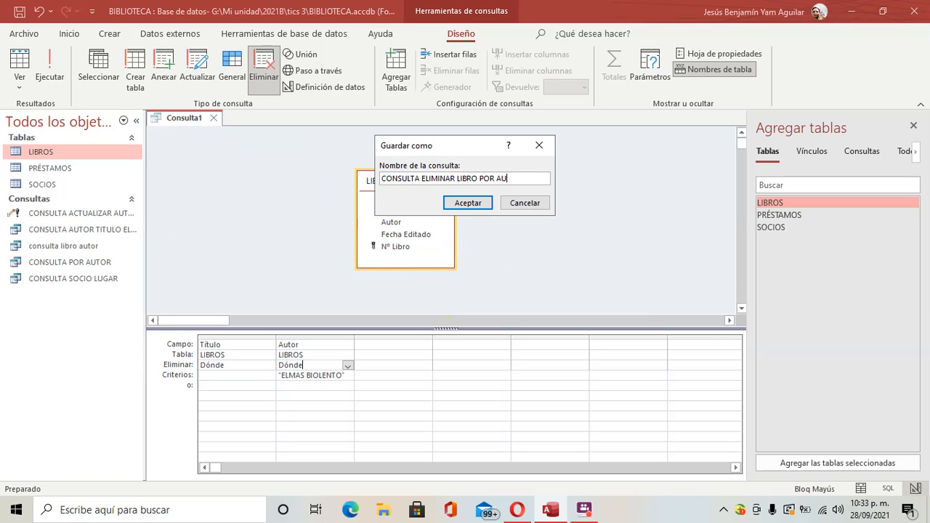
pyautogui.click(457, 204)
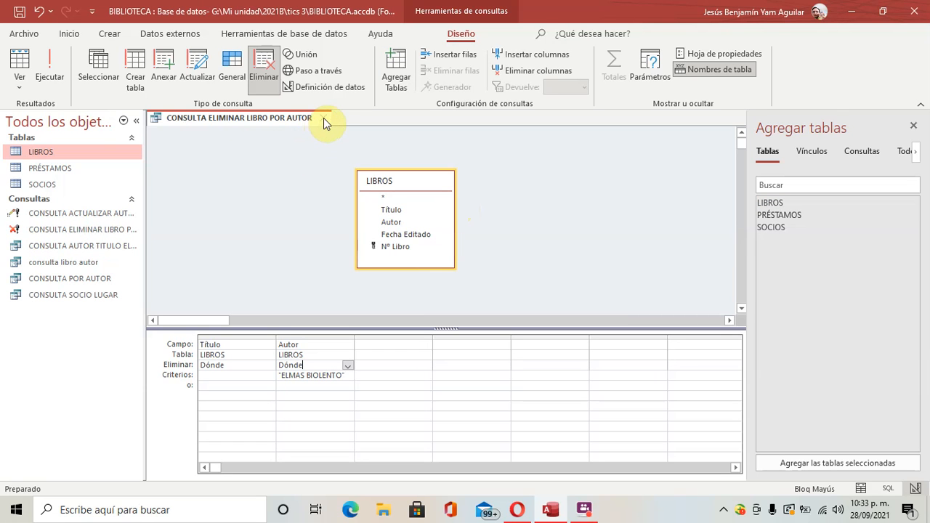
pyautogui.click(324, 117)
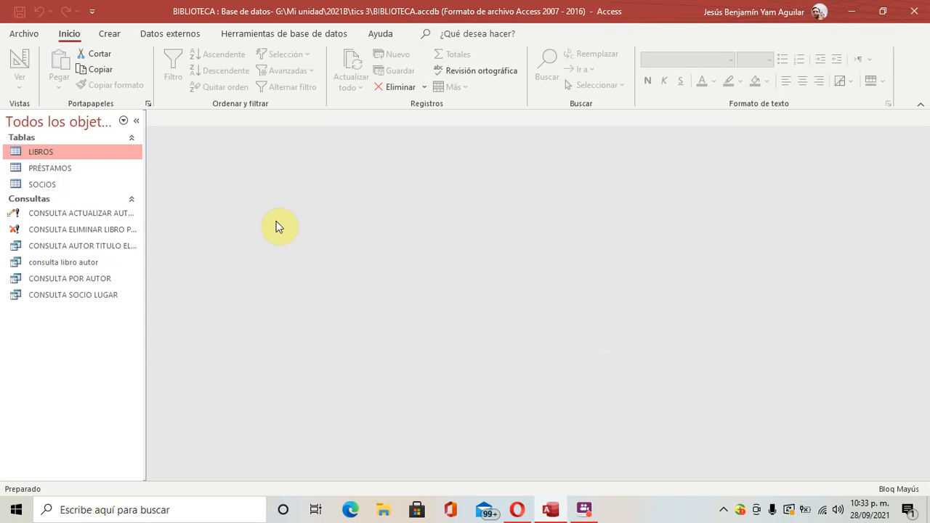
# Open the LIBROS table to check which book records remain
pyautogui.doubleClick(64, 150)
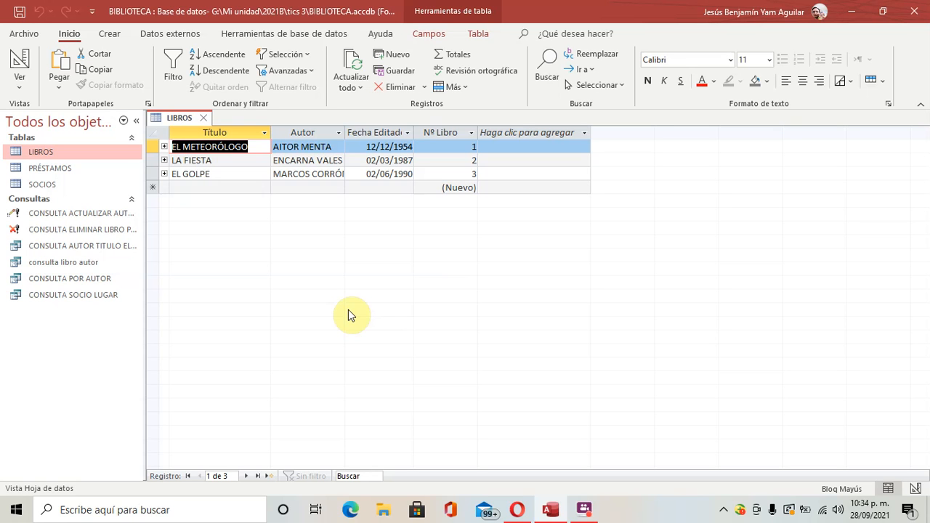
pyautogui.click(586, 509)
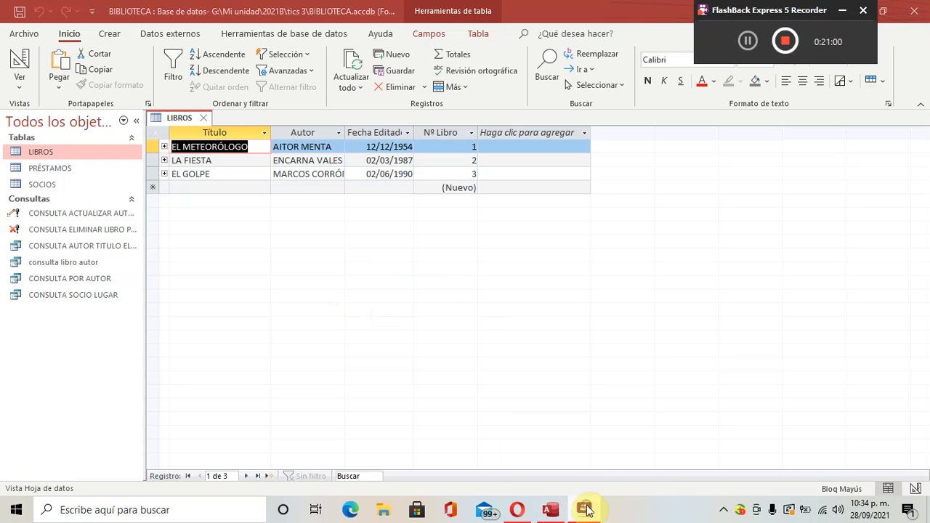